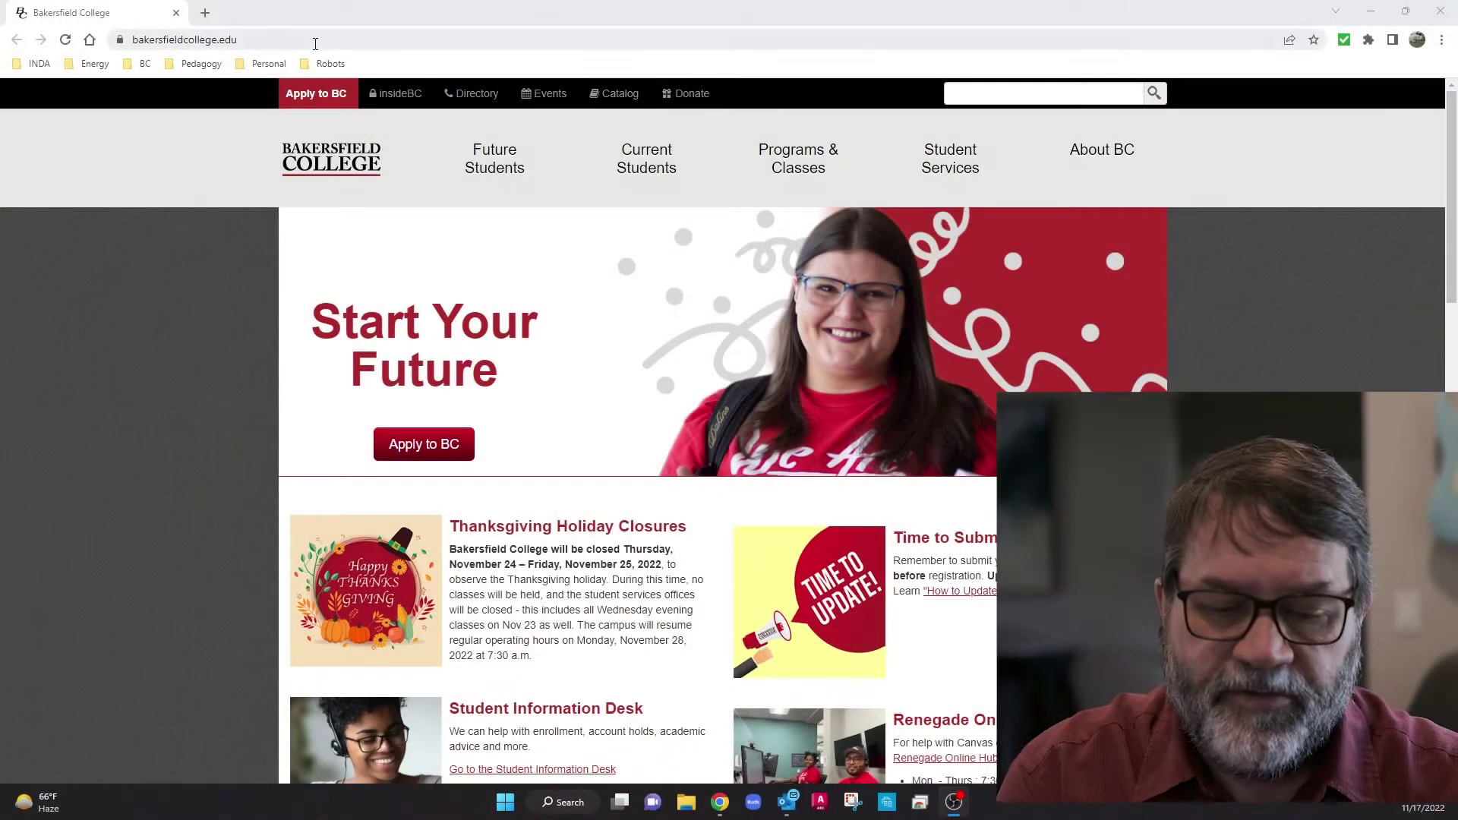
- Search Google for 'rockwell' and open the rockwellautomation.com Smart Manufacturing result
{"action": "left_click", "coordinate": [315, 44]}
{"action": "type", "text": "ro"}
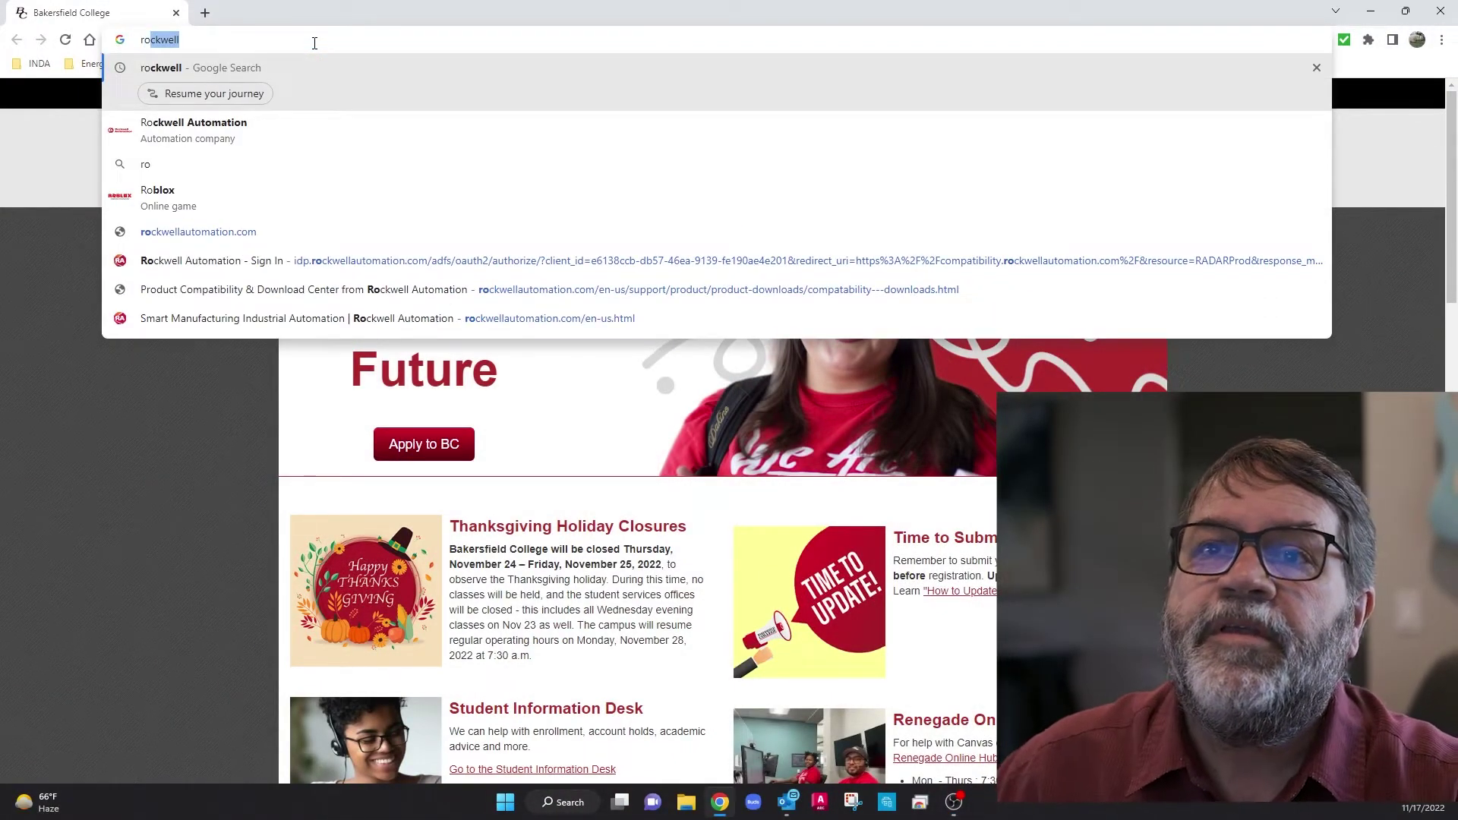
{"action": "key", "text": "Return"}
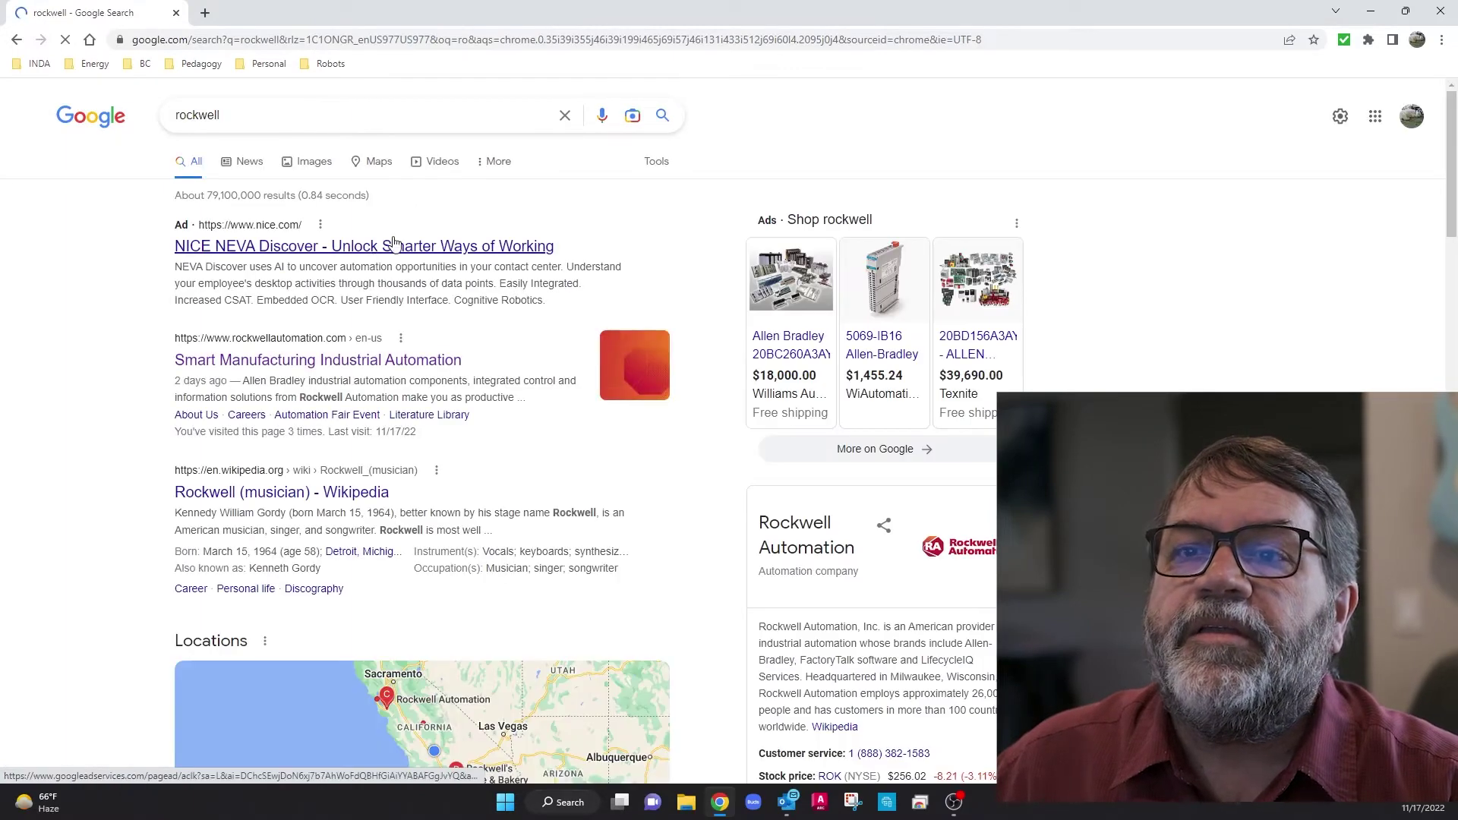
{"action": "left_click", "coordinate": [300, 364]}
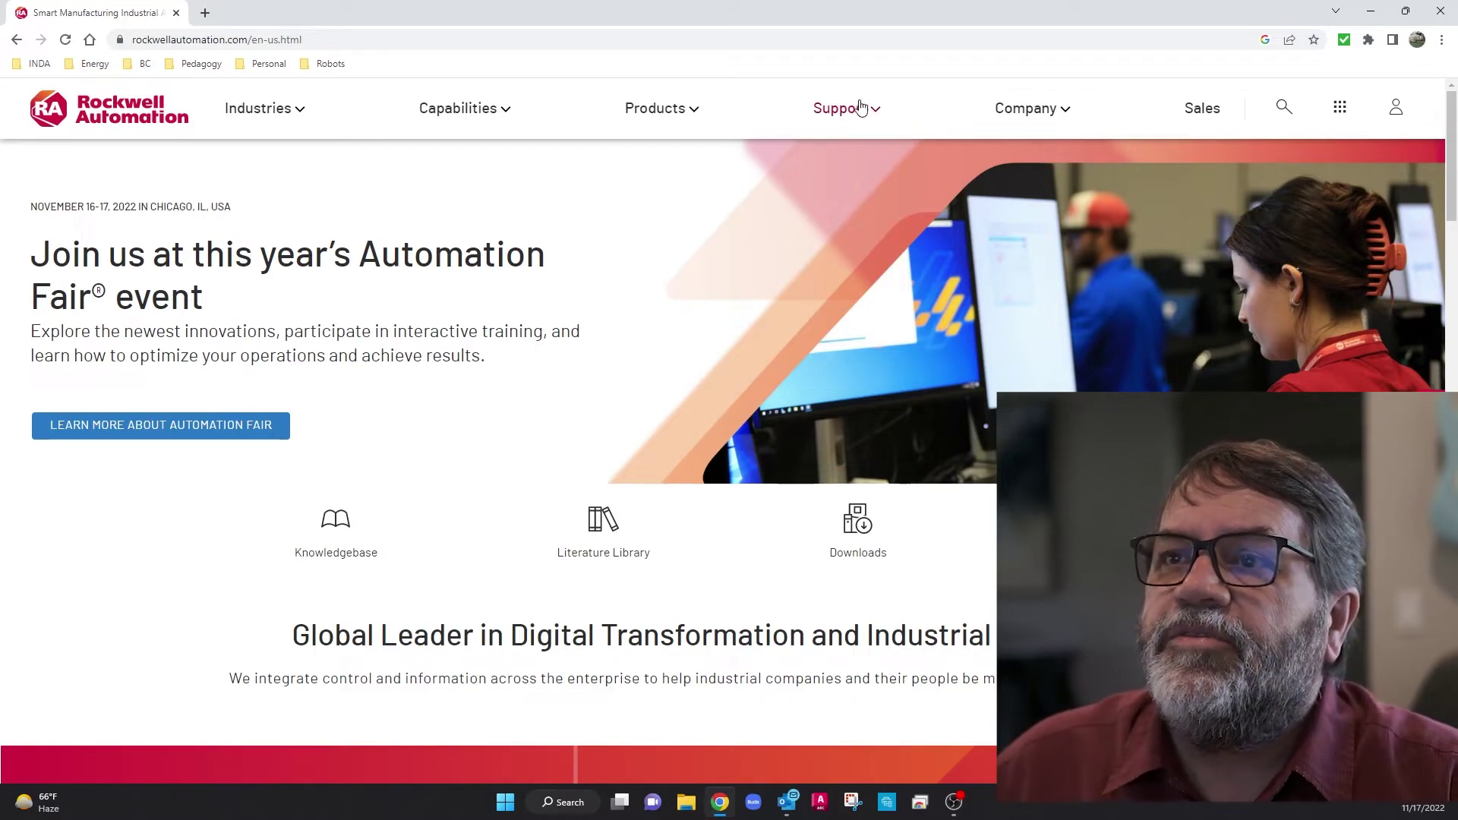
- Go through the Products and Support menus to Compatibility & Downloads (PCDC), then choose downloads by product
{"action": "left_click", "coordinate": [656, 110]}
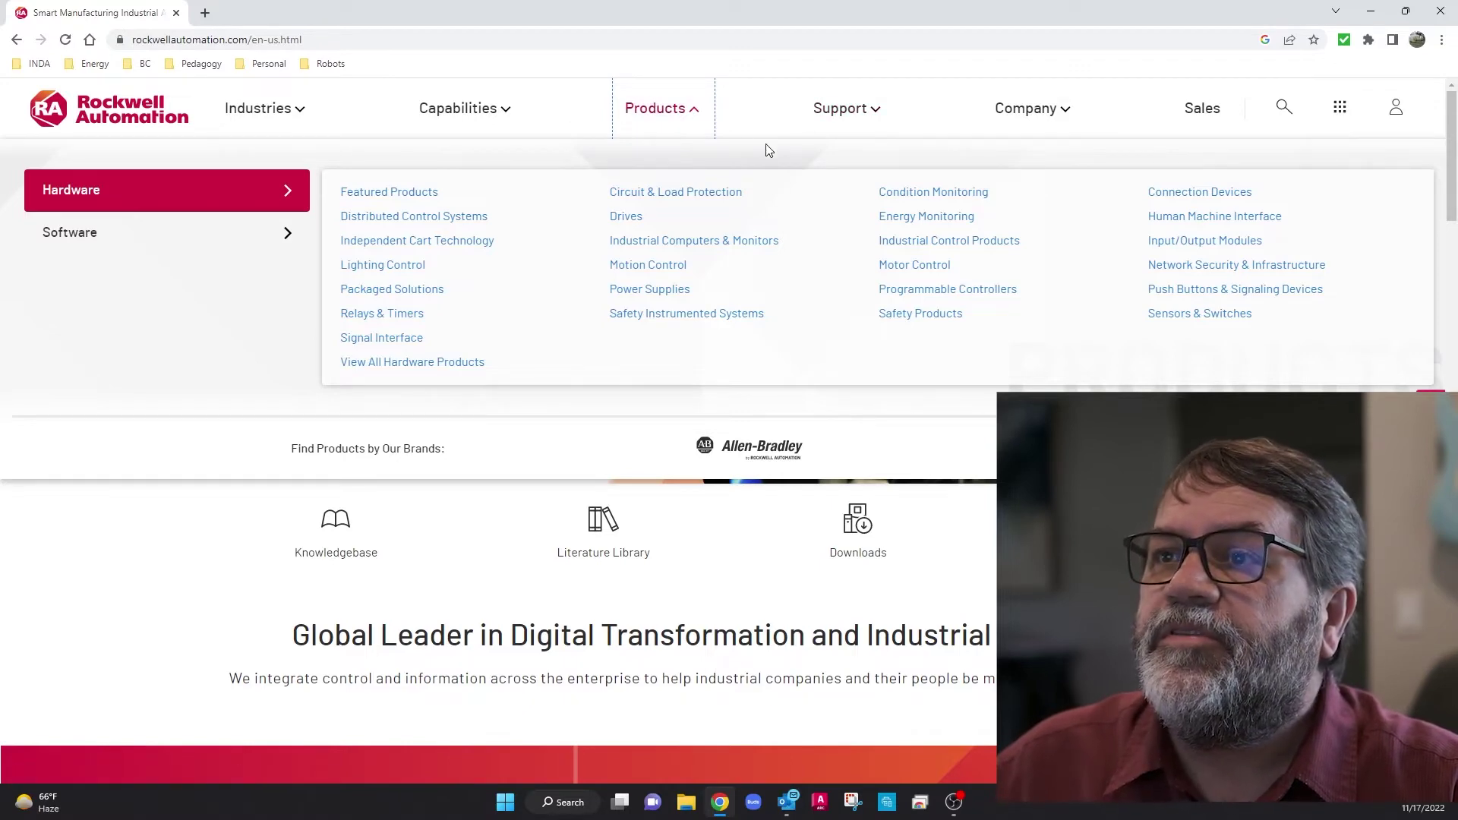
{"action": "left_click", "coordinate": [853, 118]}
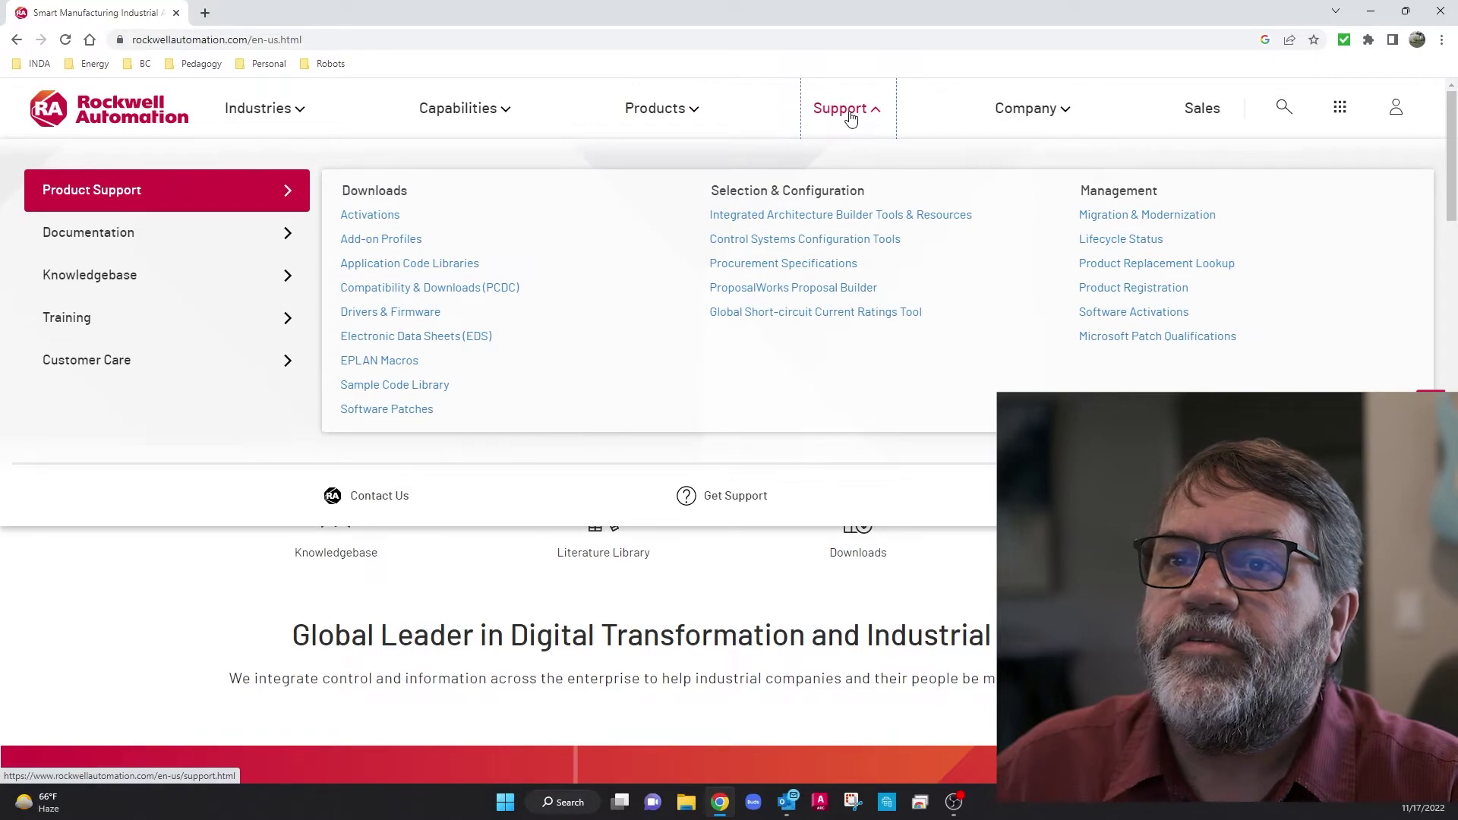
{"action": "left_click", "coordinate": [411, 289]}
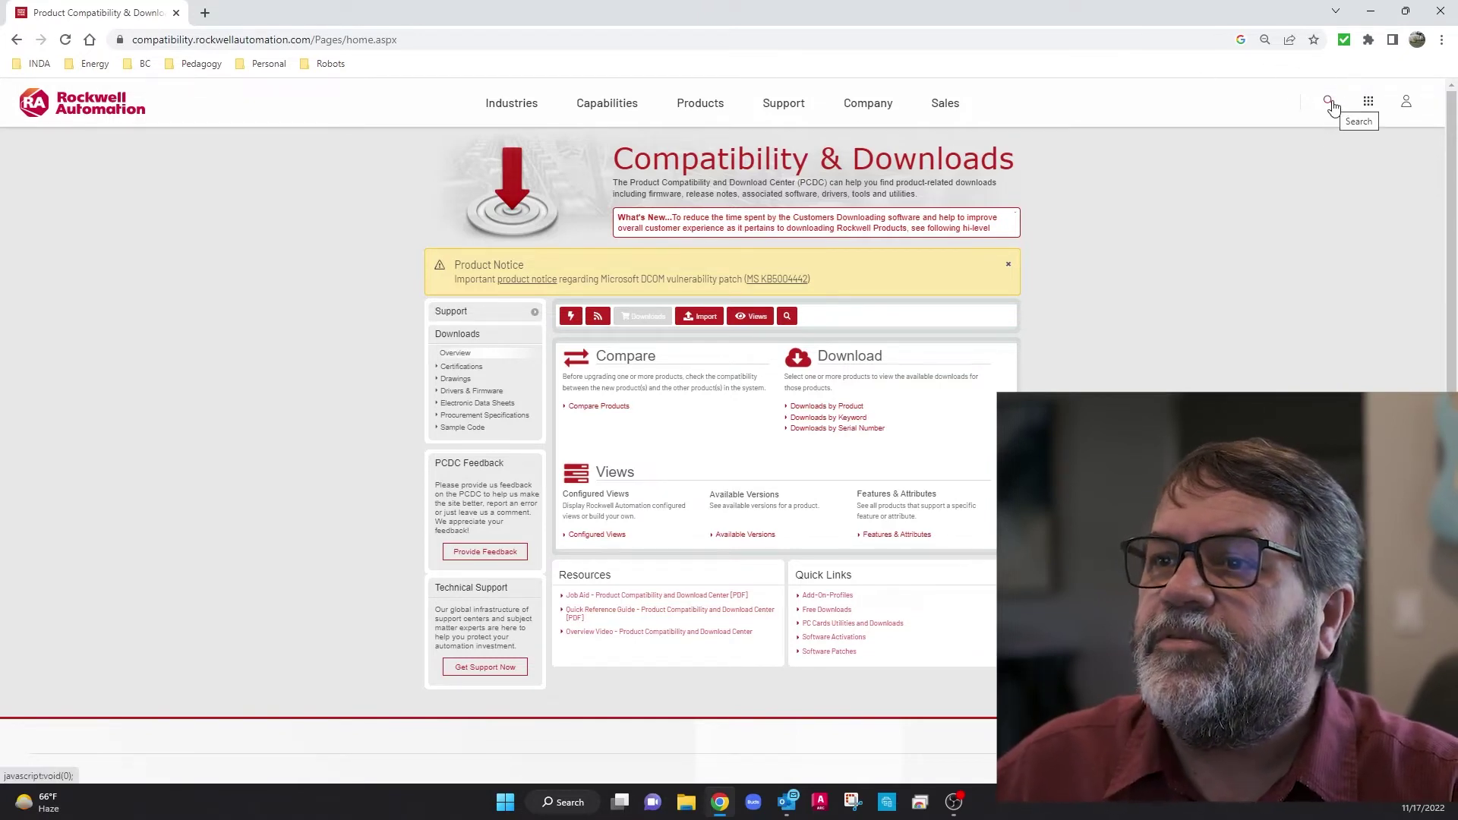
{"action": "left_click", "coordinate": [824, 409]}
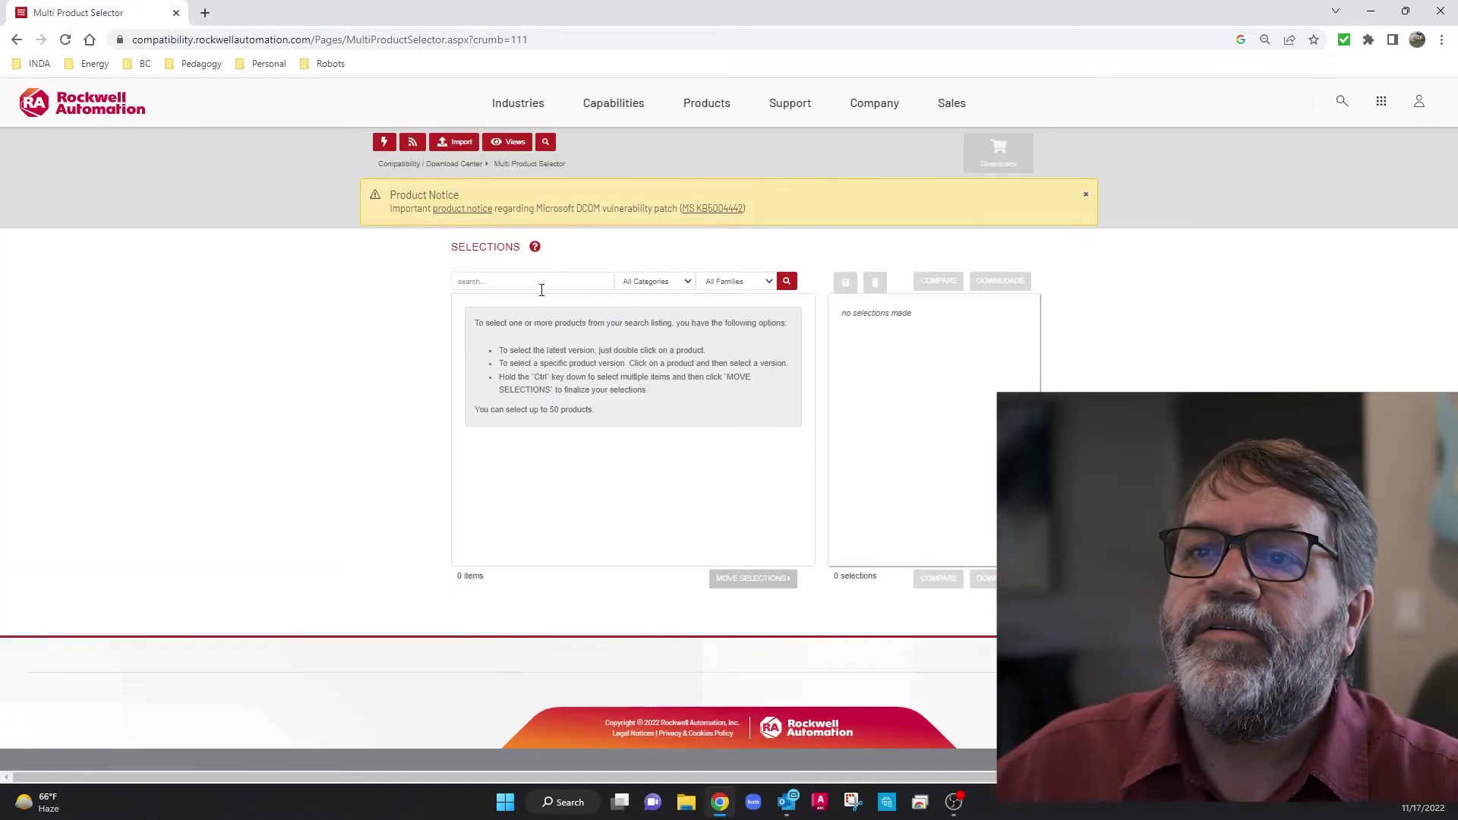
- Search 'ccw', select Connected Components Workbench 21.00.00, and check its 3.54 GB Standard Multiple Languages package
{"action": "left_click", "coordinate": [535, 283]}
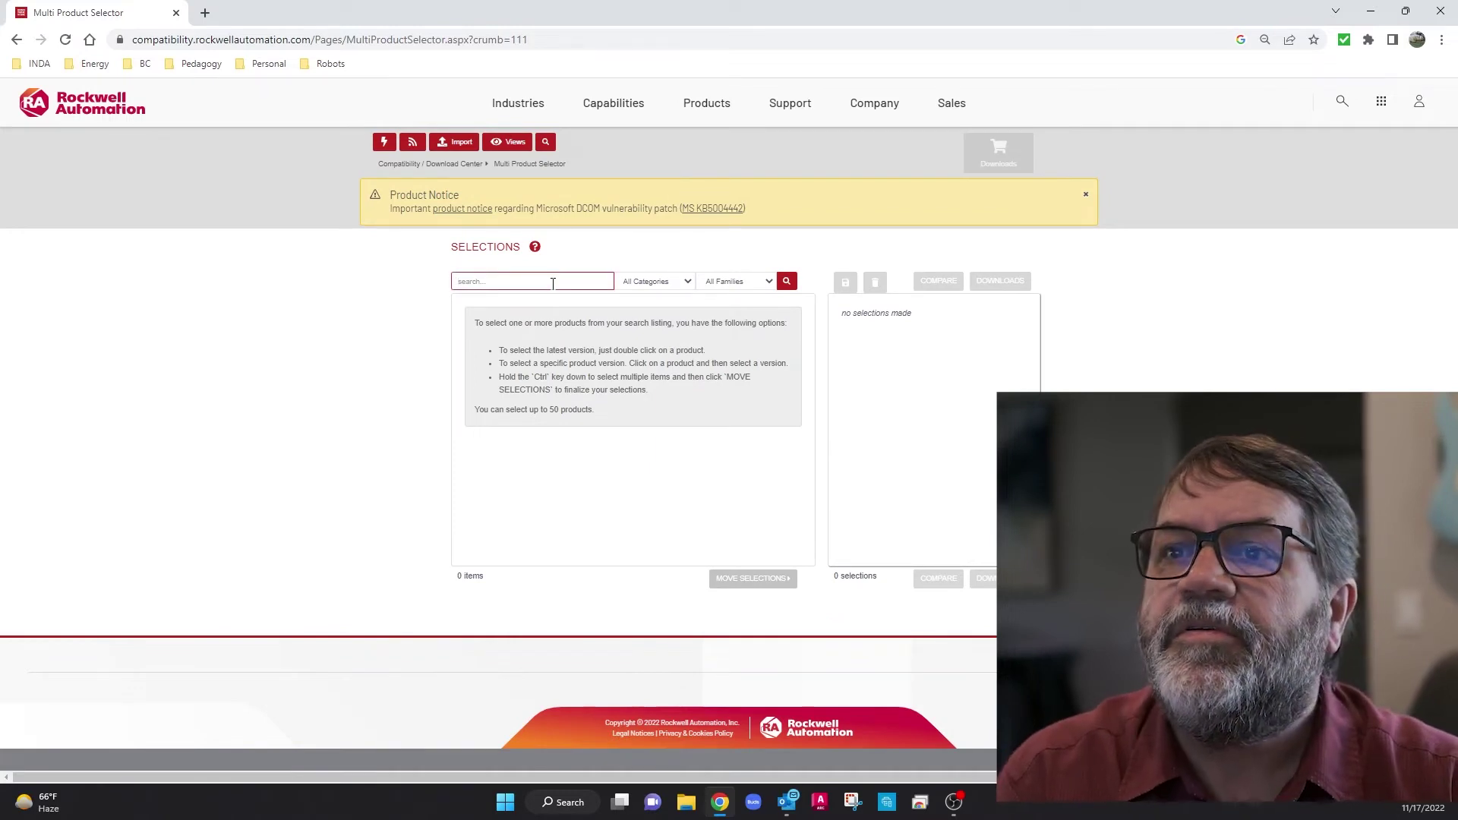
{"action": "type", "text": "ccw"}
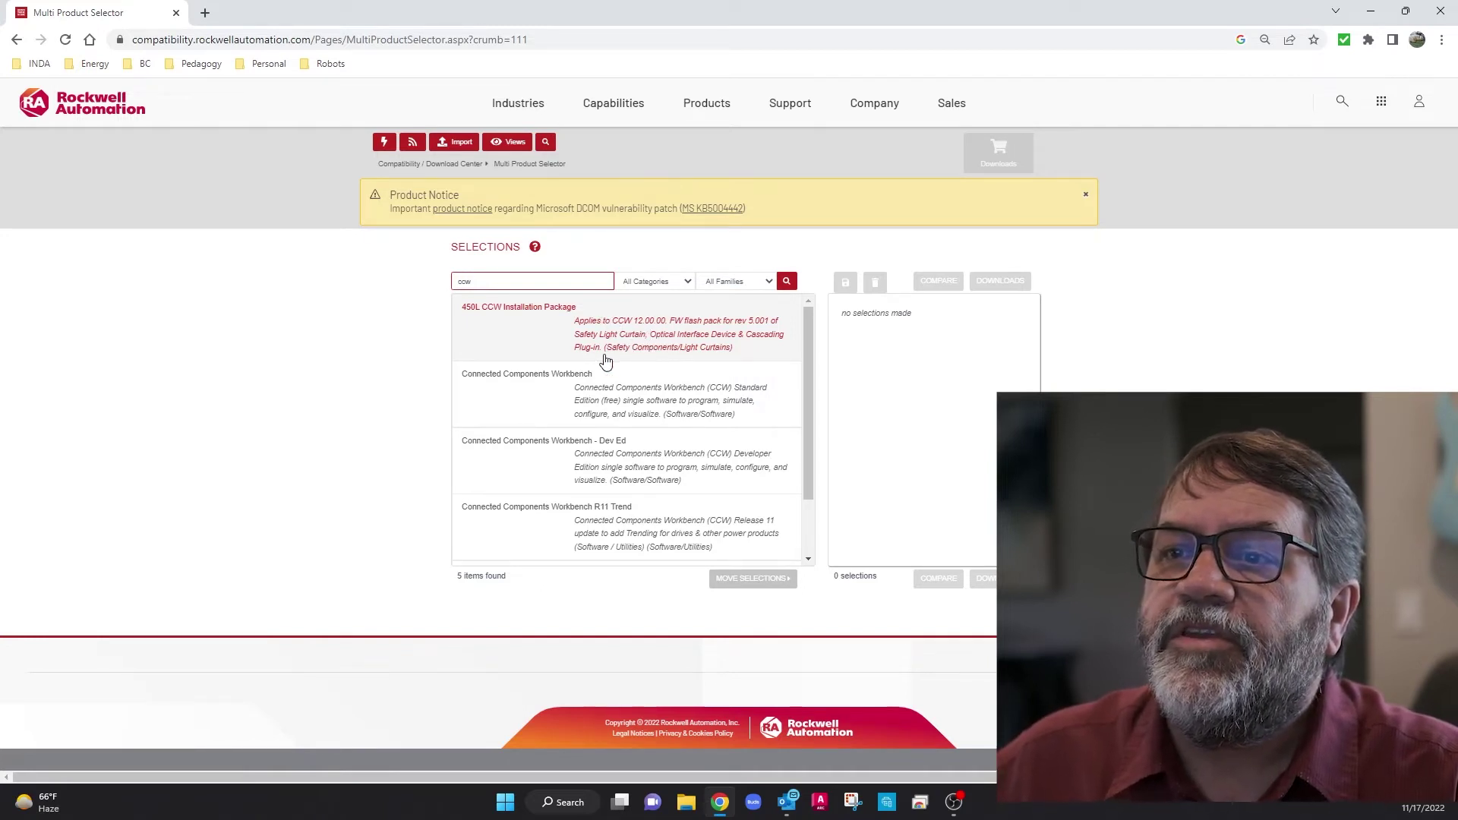
{"action": "left_click", "coordinate": [619, 402]}
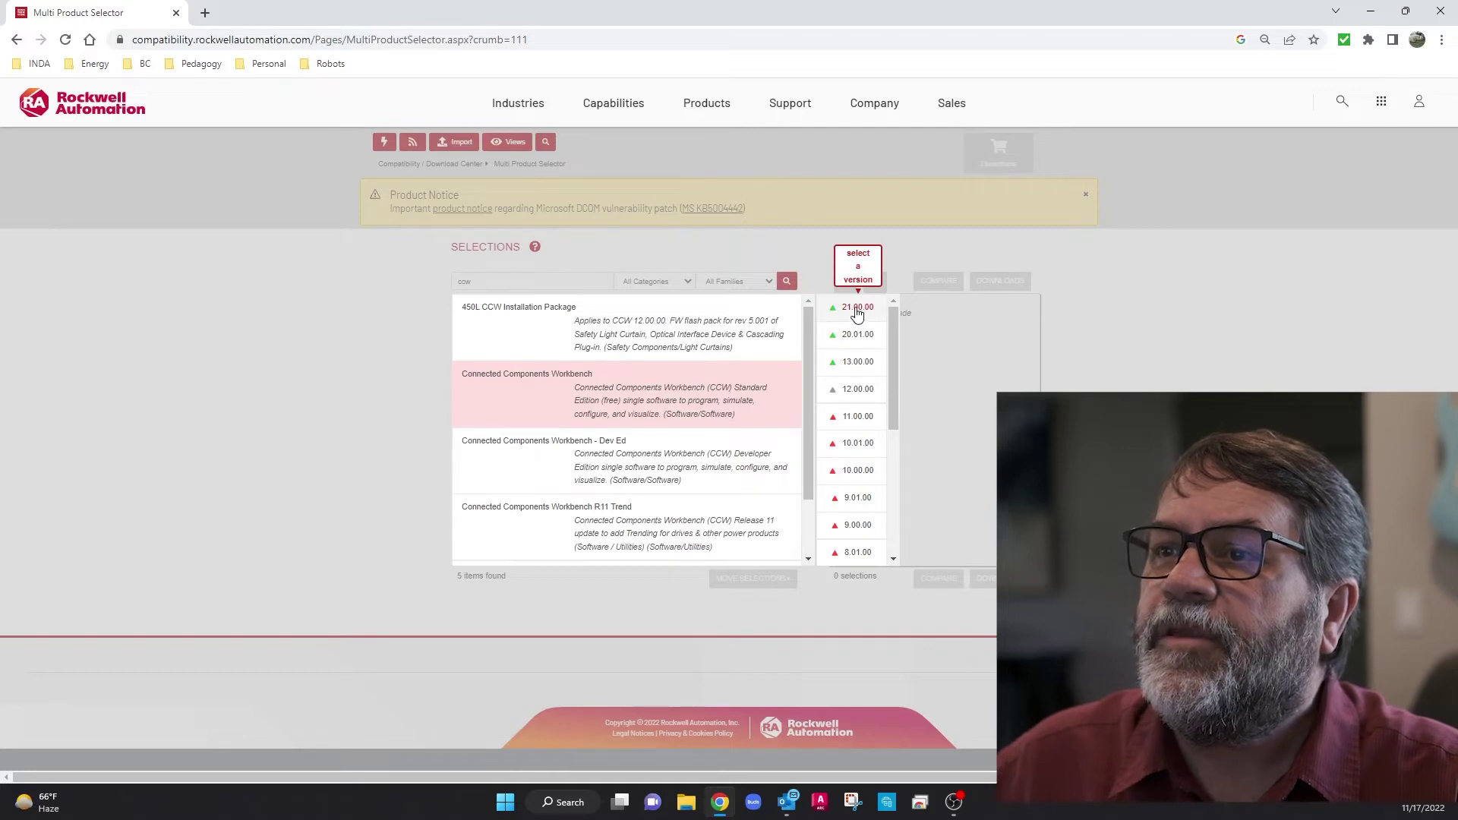
{"action": "left_click", "coordinate": [857, 308]}
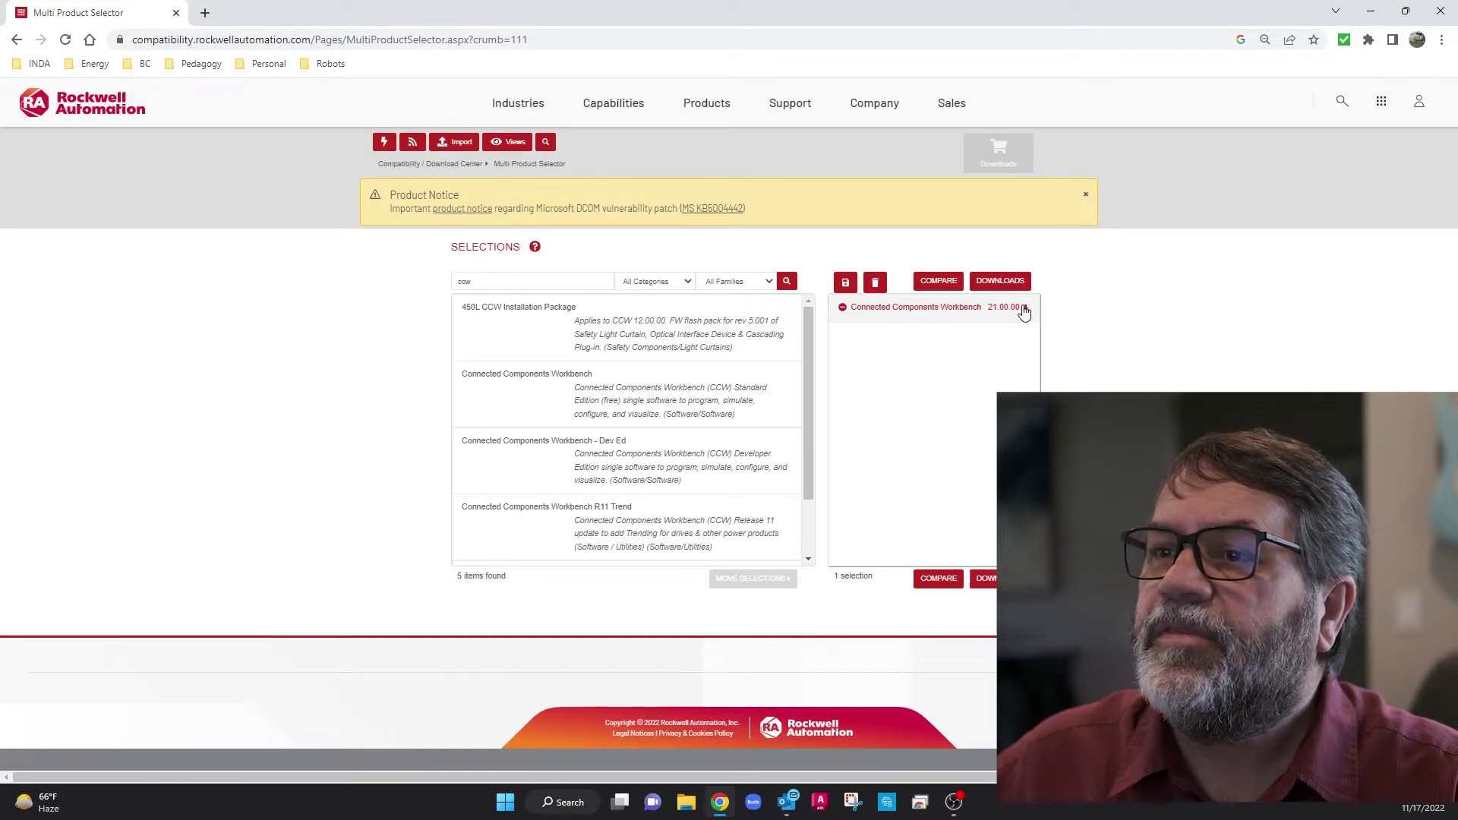
{"action": "left_click", "coordinate": [1025, 309]}
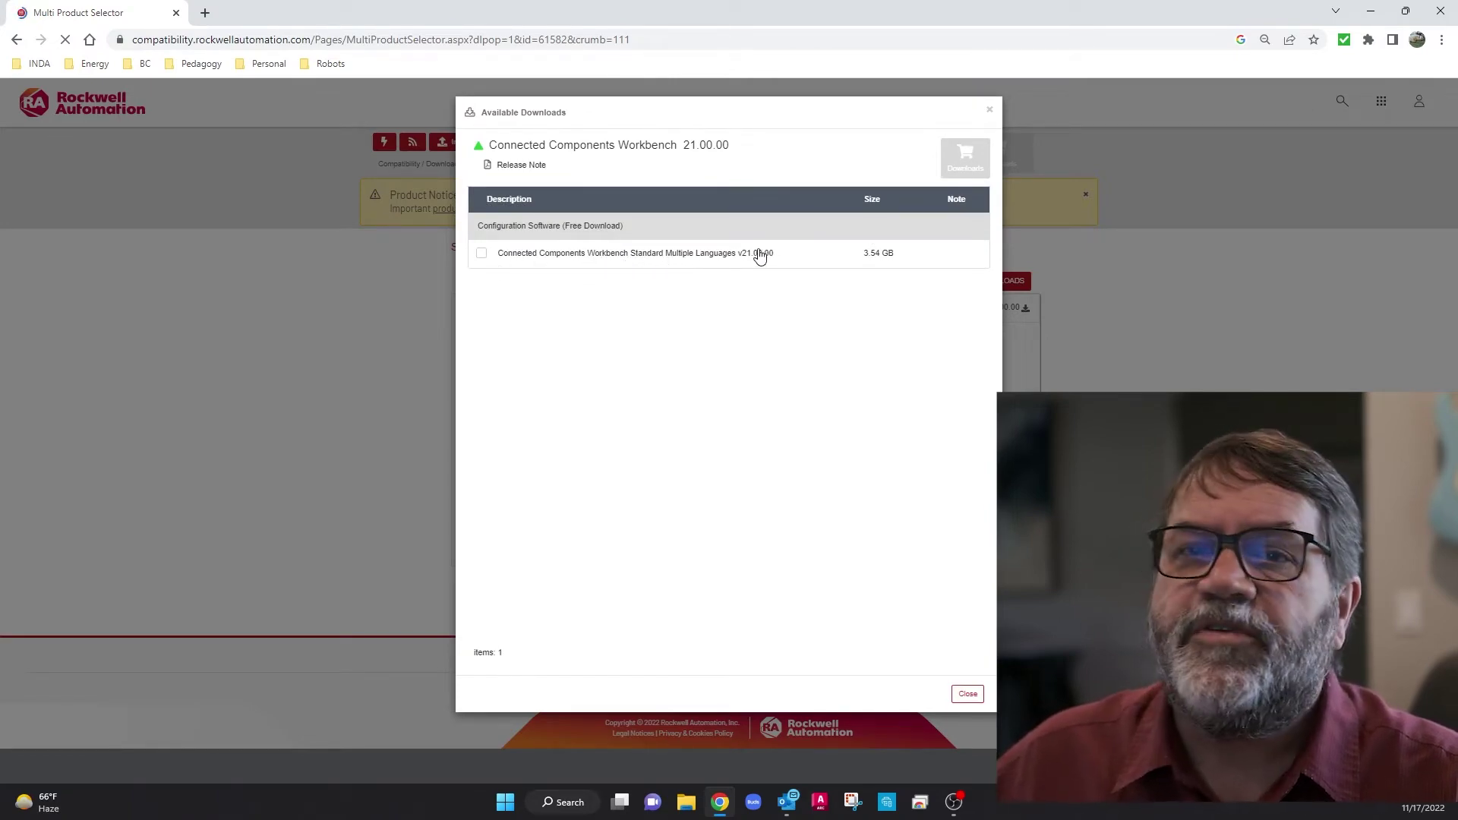
{"action": "left_click", "coordinate": [481, 253]}
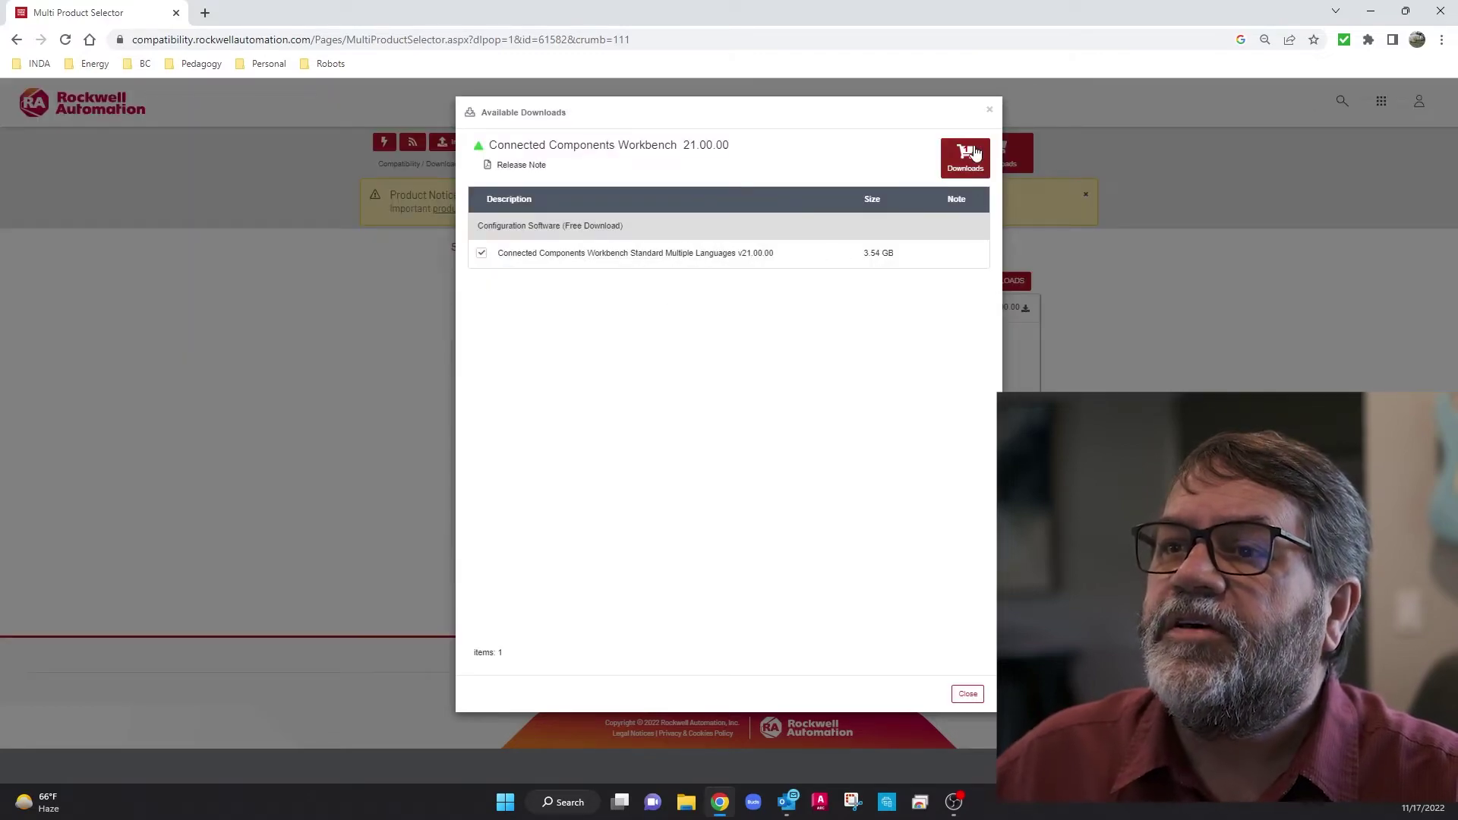
- Add the checked package to the download cart, choose Download Now, and accept the licence agreement
{"action": "left_click", "coordinate": [969, 156]}
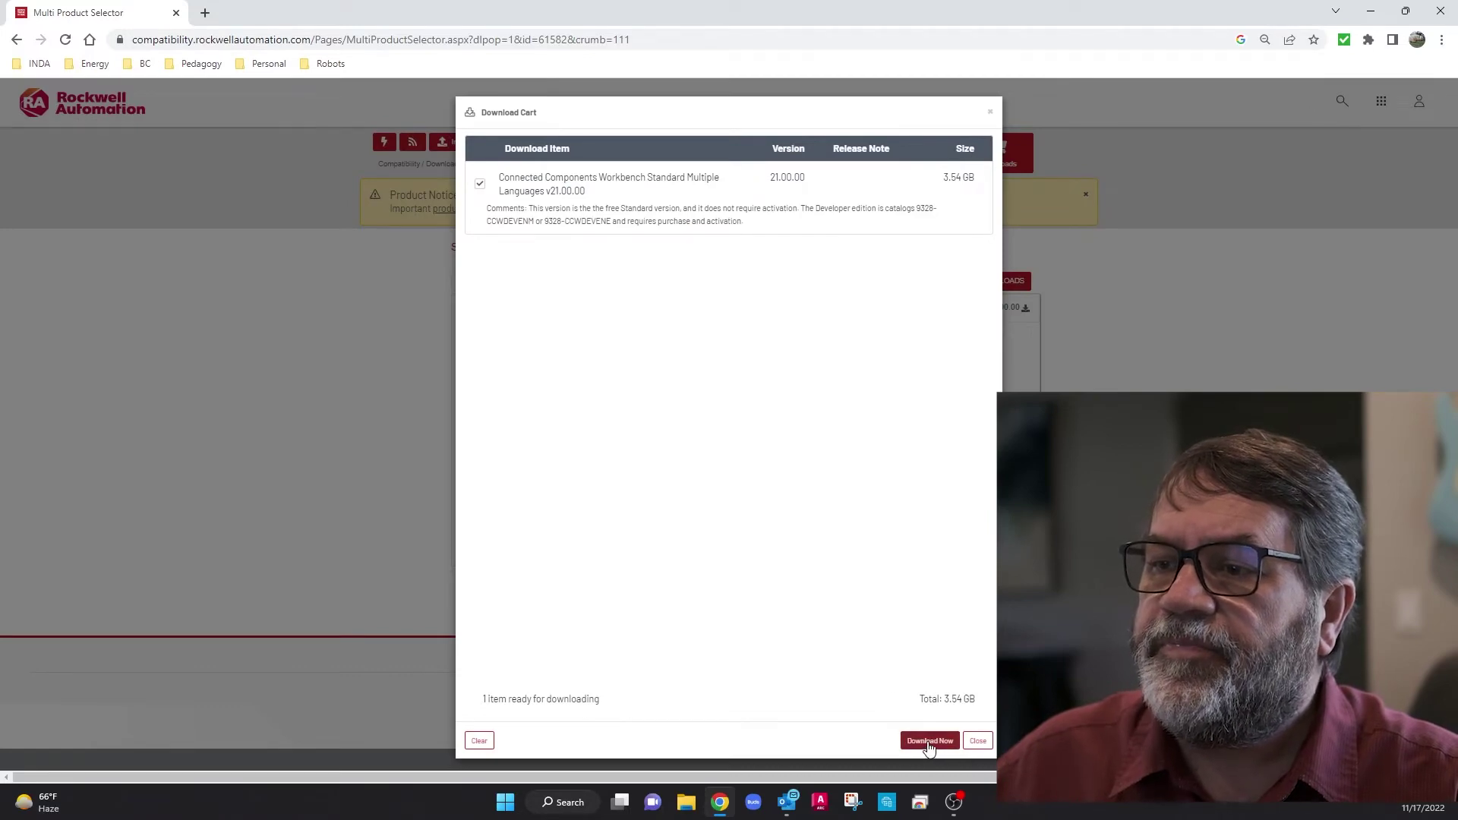
{"action": "left_click", "coordinate": [928, 748]}
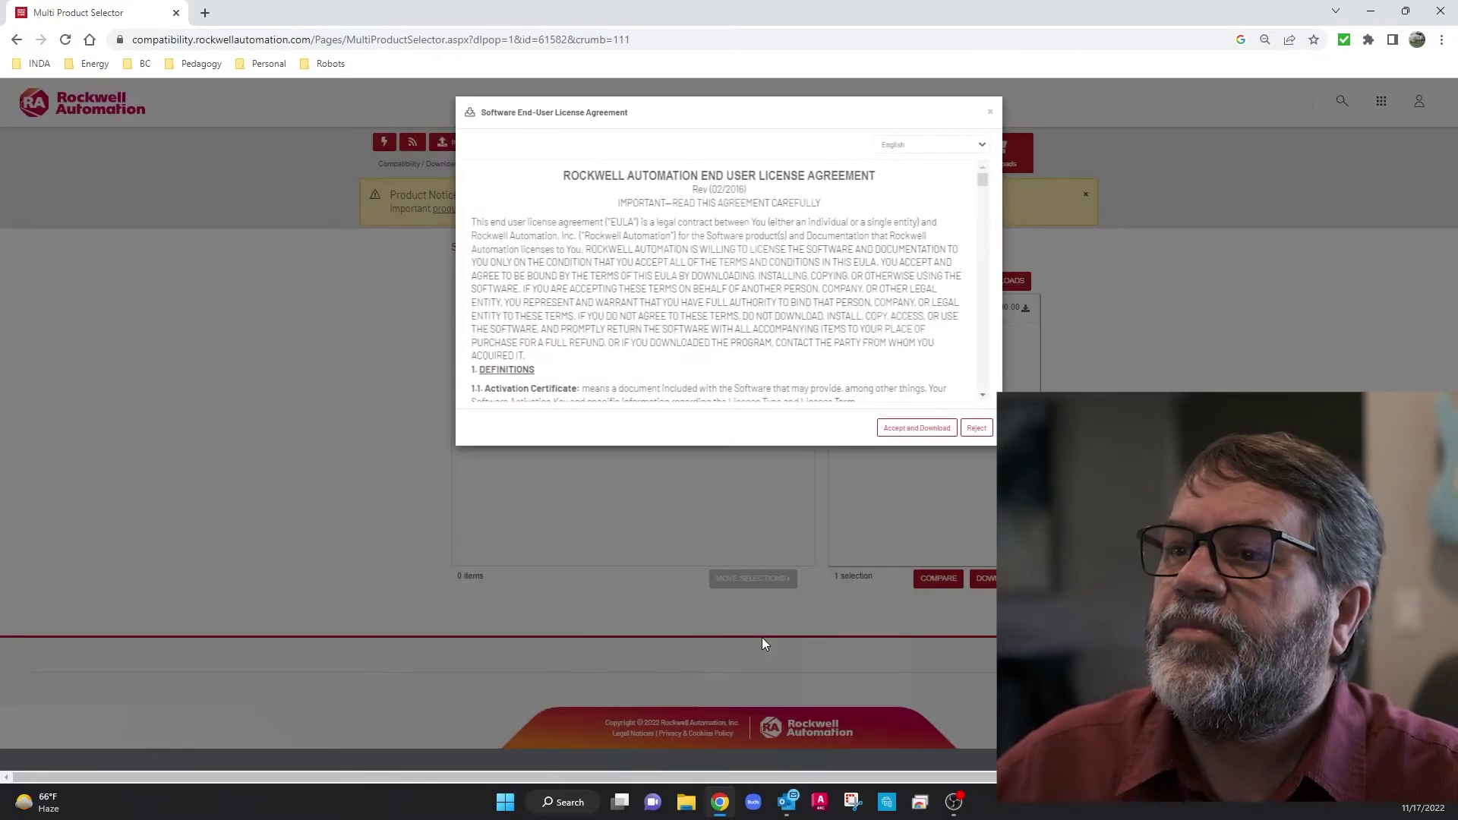
{"action": "left_click", "coordinate": [923, 431]}
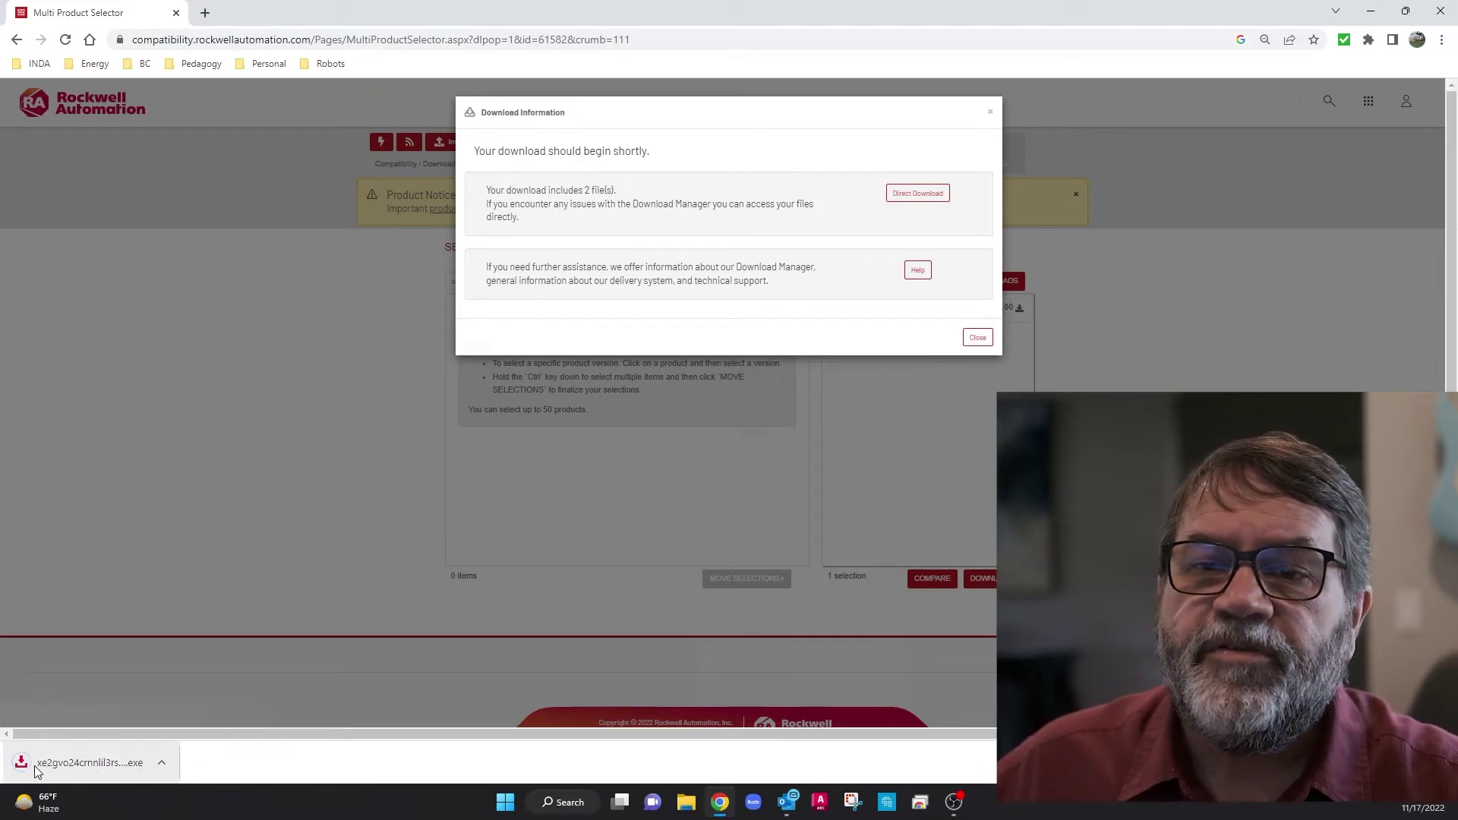
- Show the downloaded .exe in its folder and run it from File Explorer
{"action": "left_click", "coordinate": [161, 763]}
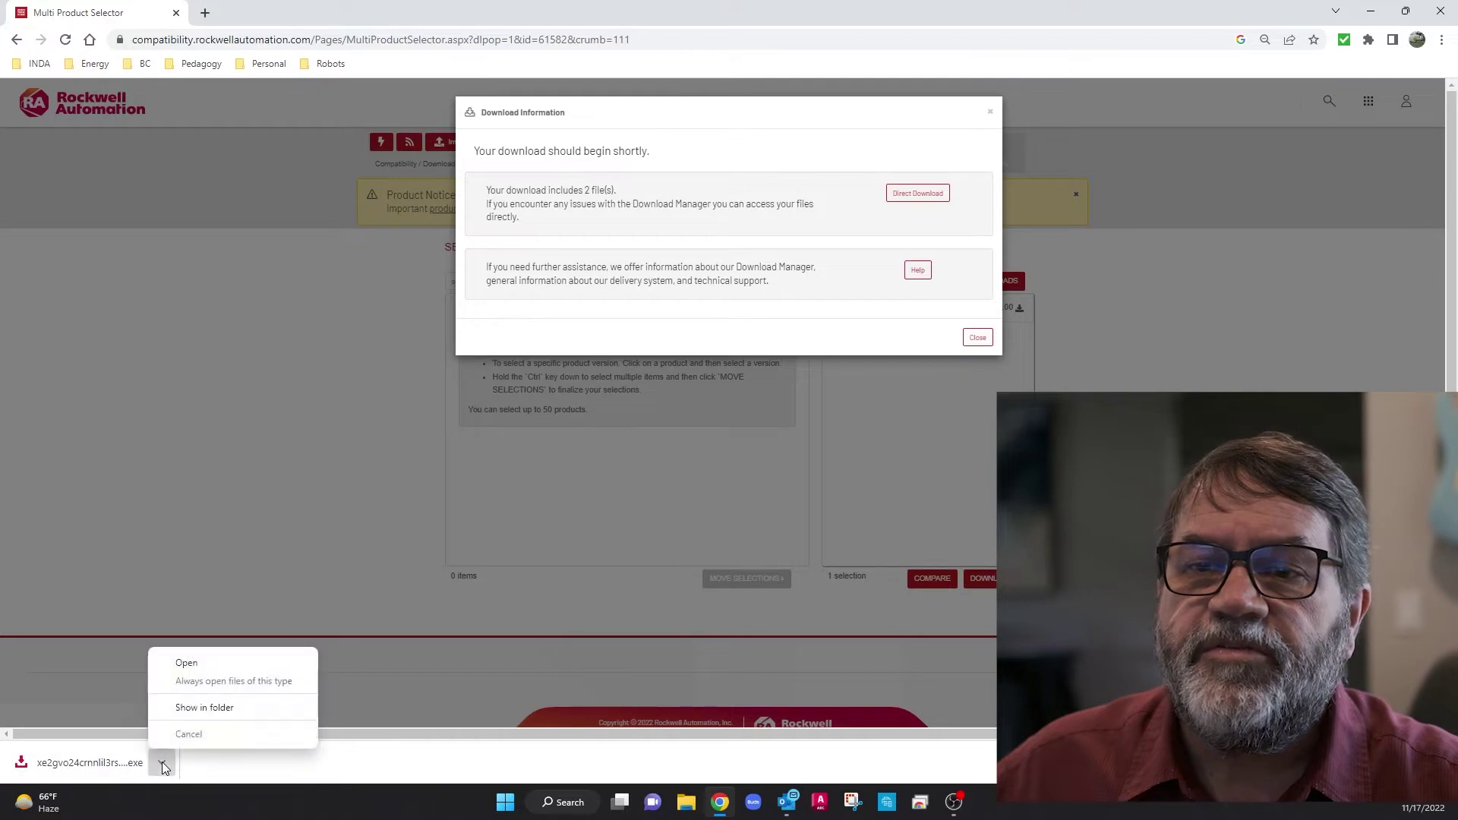
{"action": "left_click", "coordinate": [216, 709]}
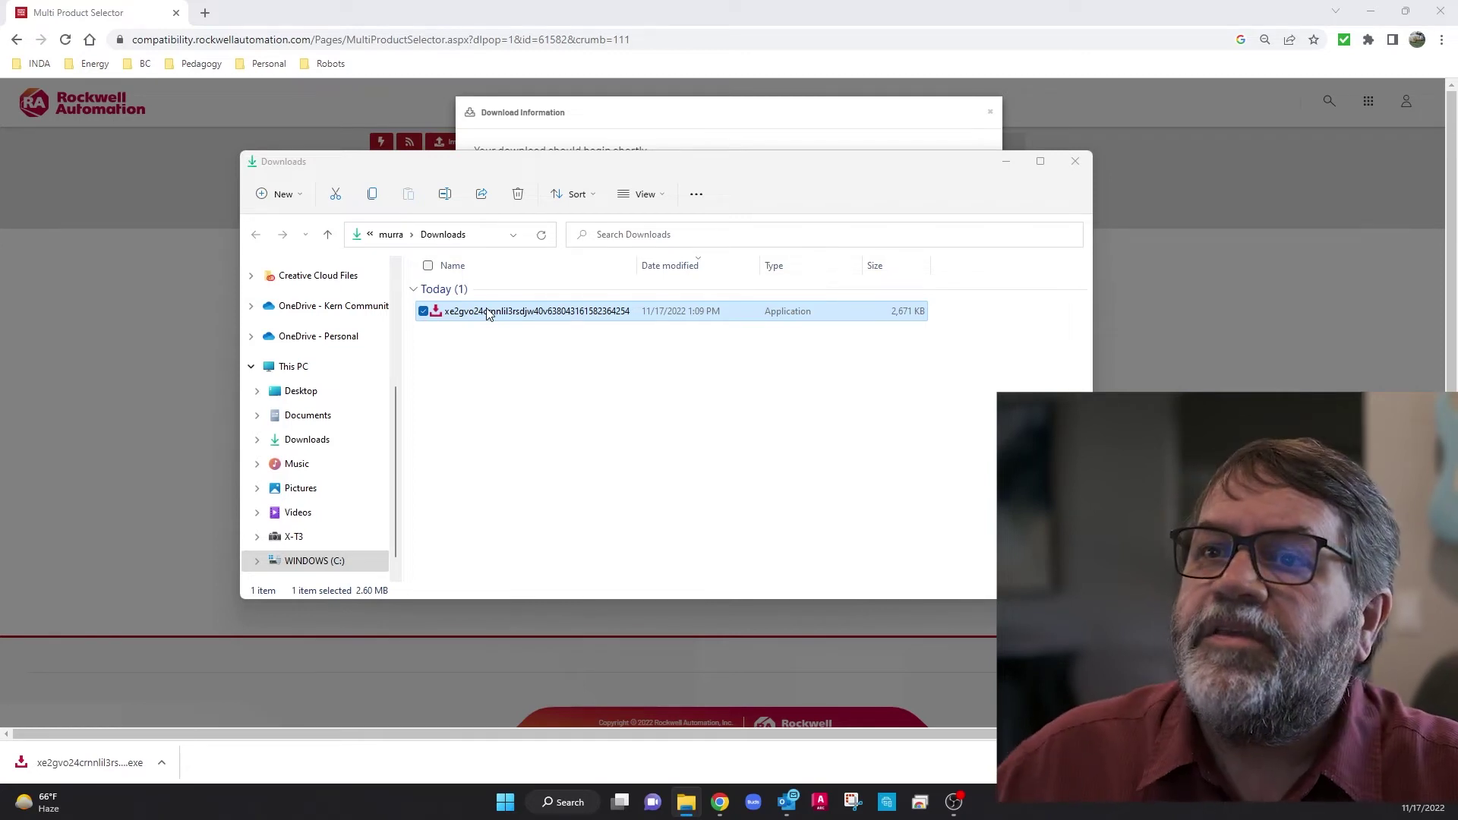
{"action": "left_click", "coordinate": [492, 314]}
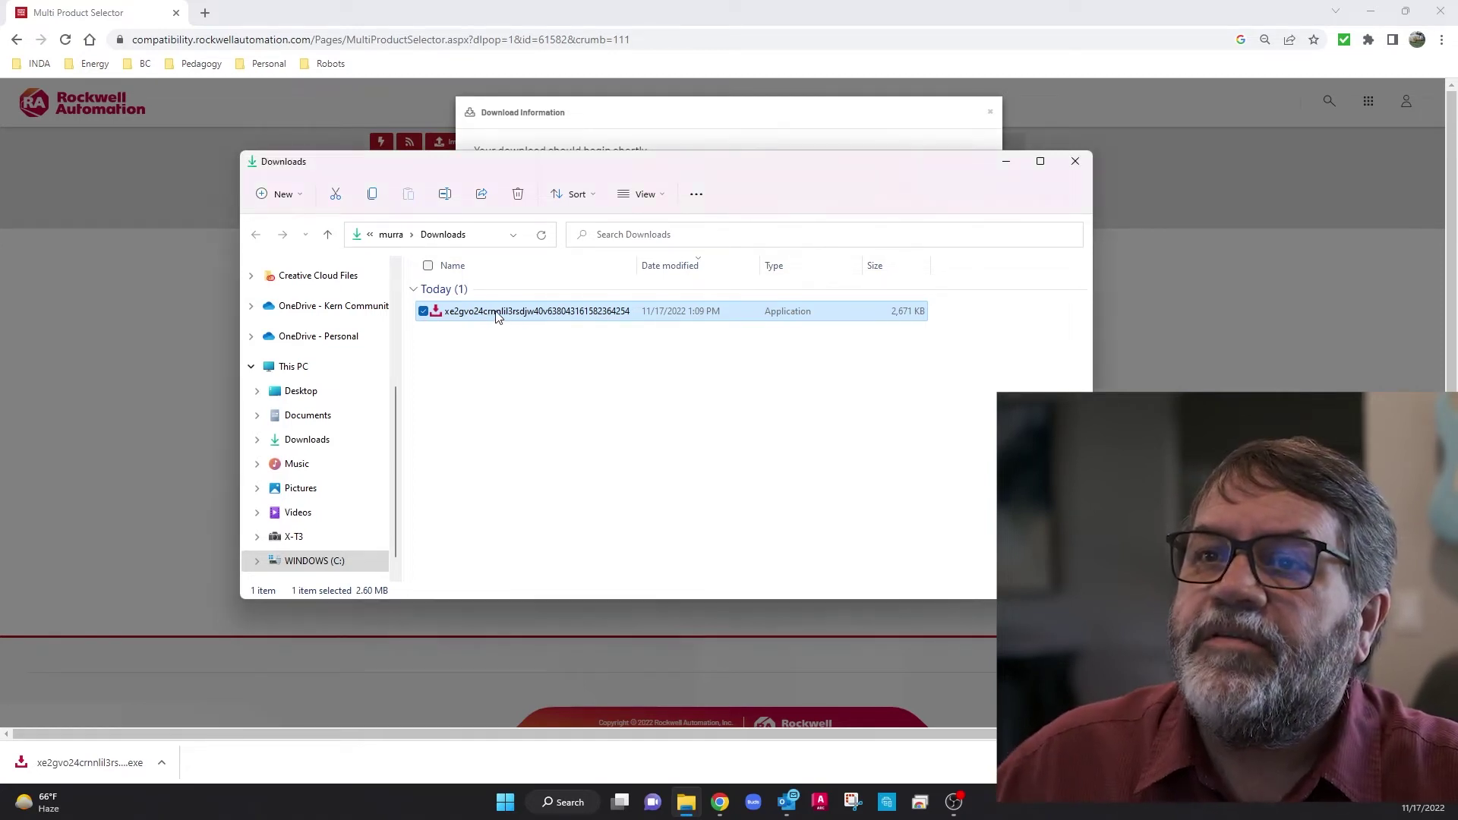
{"action": "left_click", "coordinate": [495, 314]}
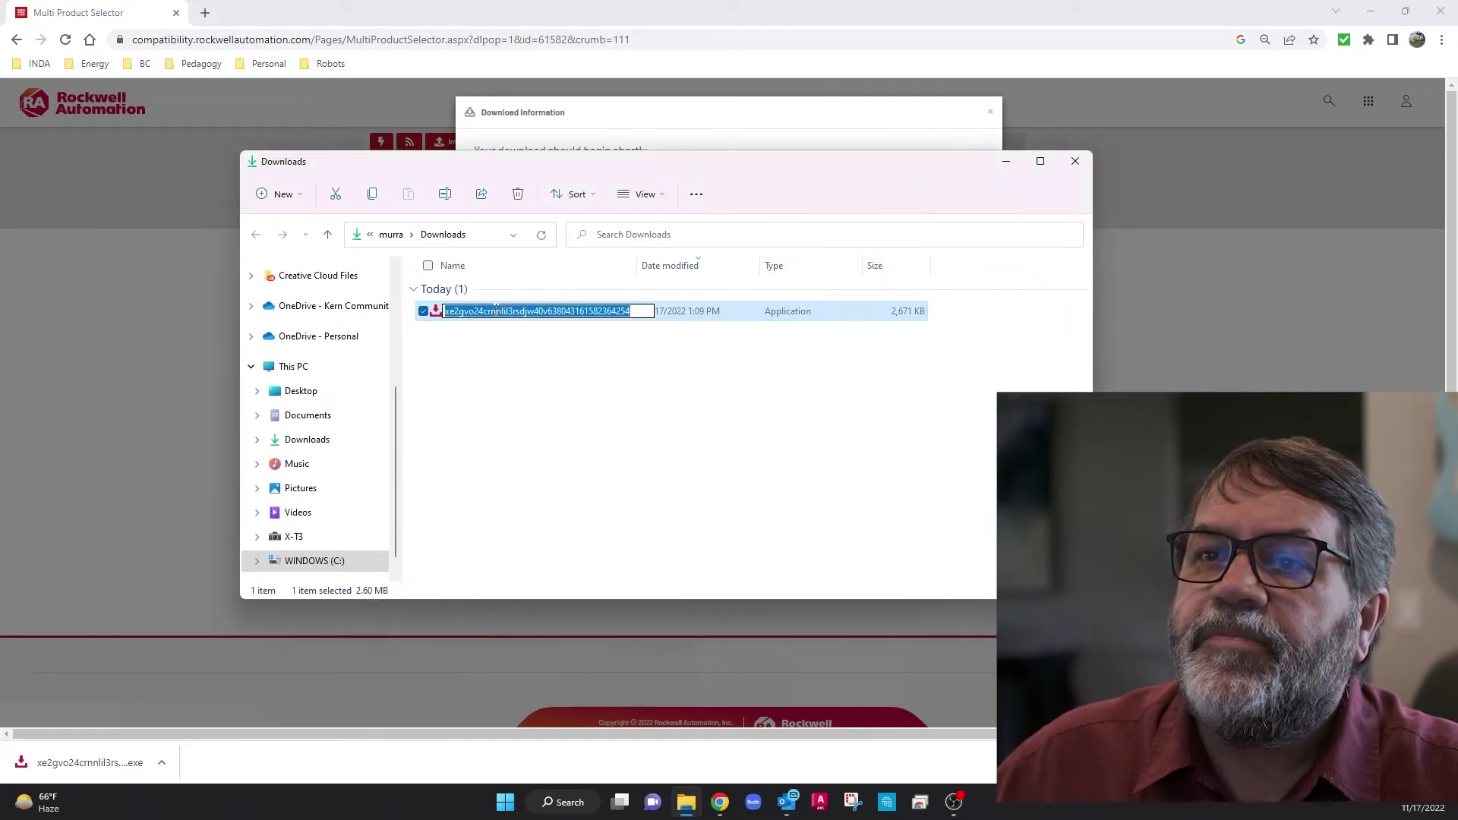
{"action": "double_click", "coordinate": [431, 311]}
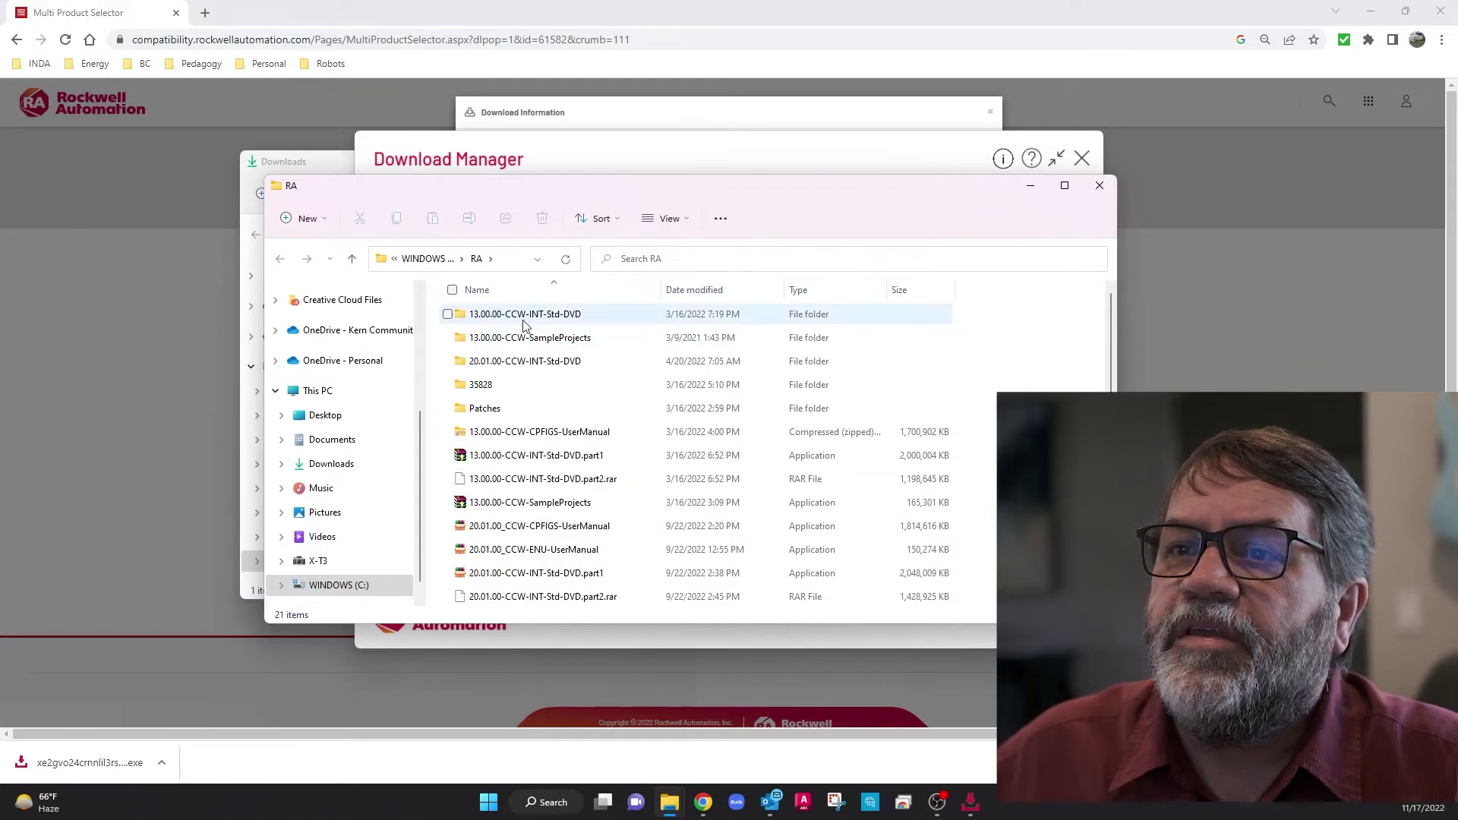
{"action": "mouse_move", "coordinate": [517, 341]}
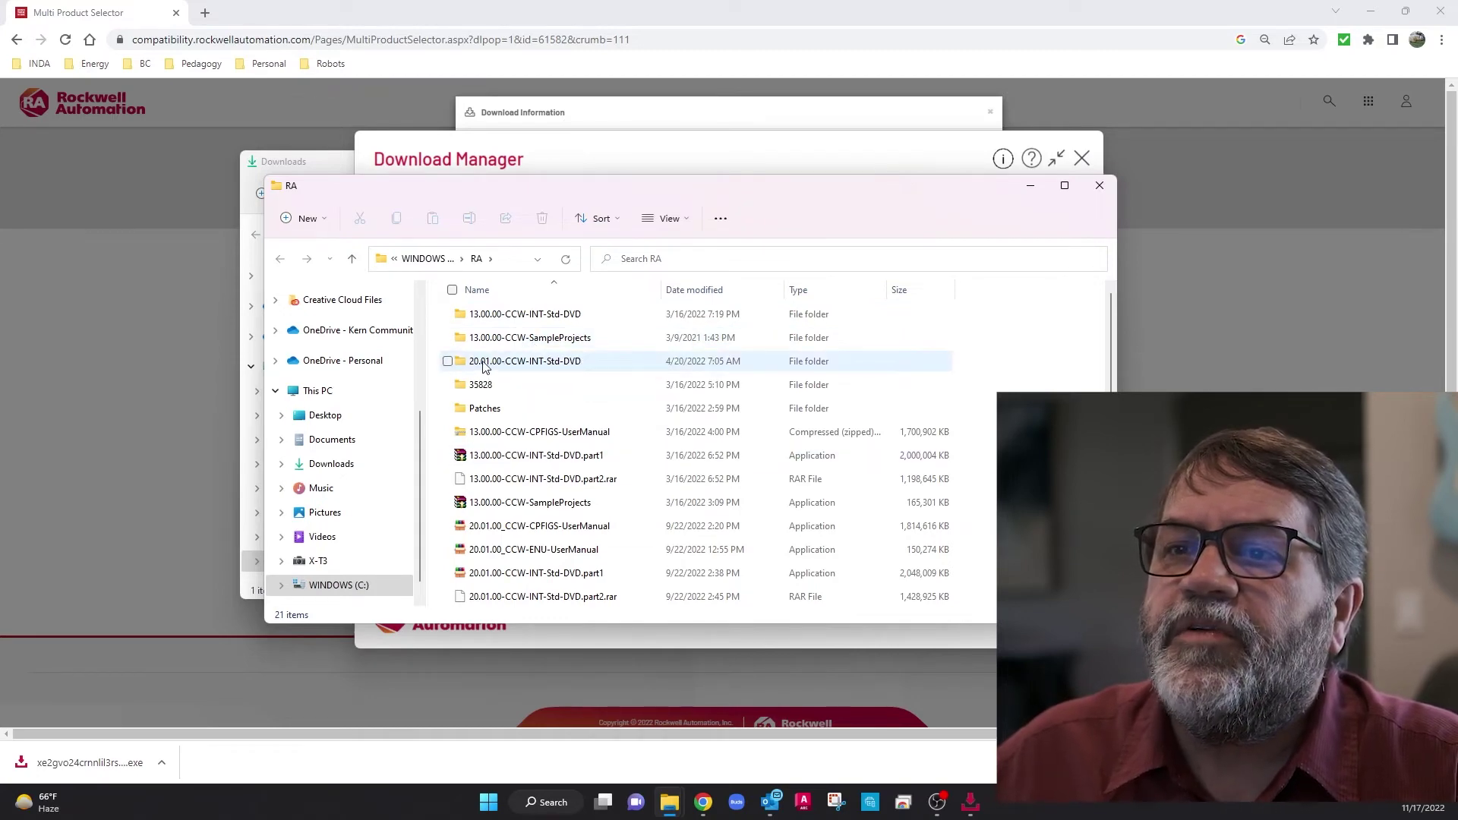
{"action": "mouse_move", "coordinate": [477, 366]}
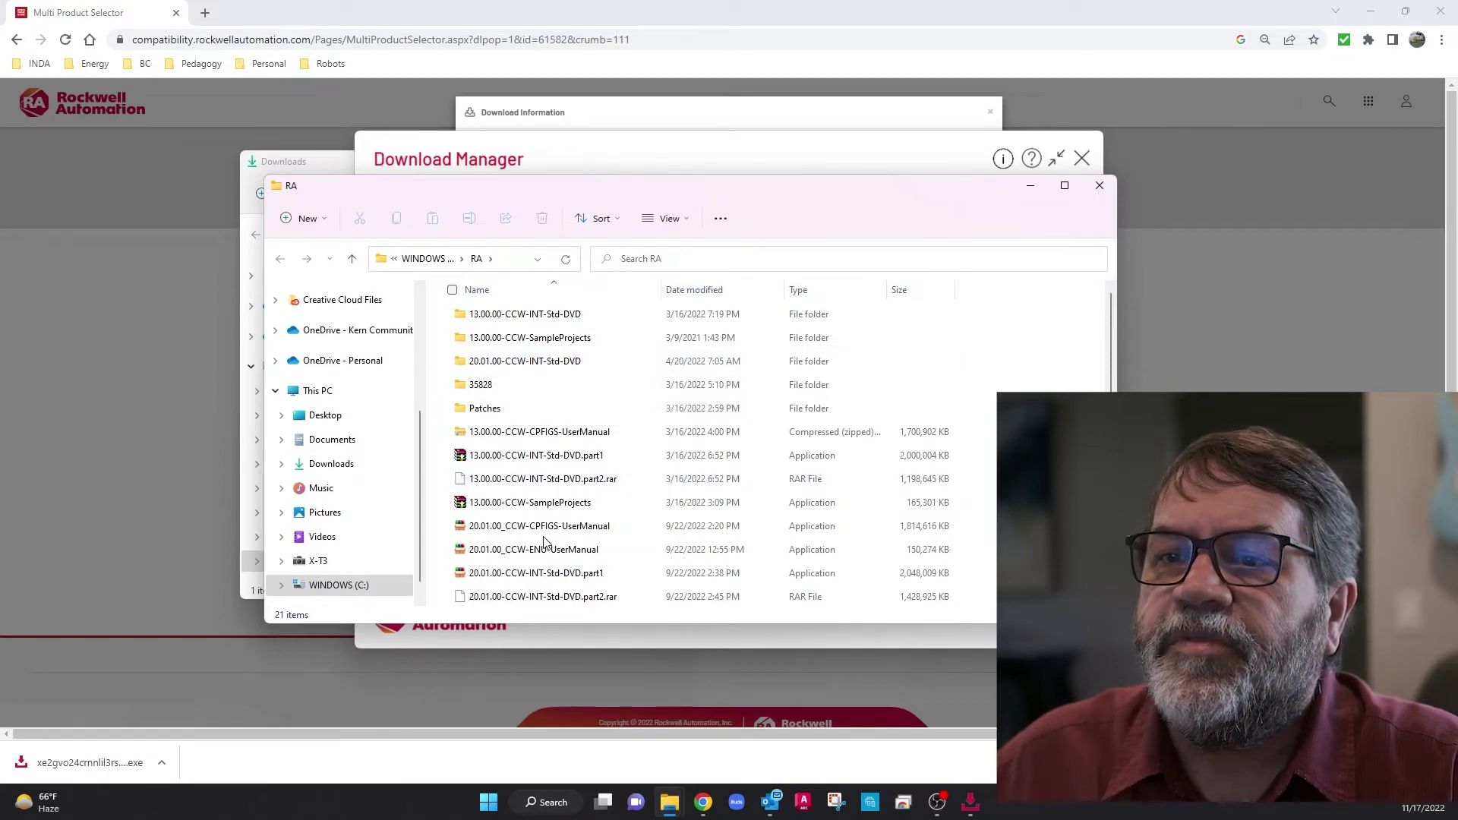
{"action": "scroll", "coordinate": [547, 548], "scroll_direction": "down", "scroll_amount": 1}
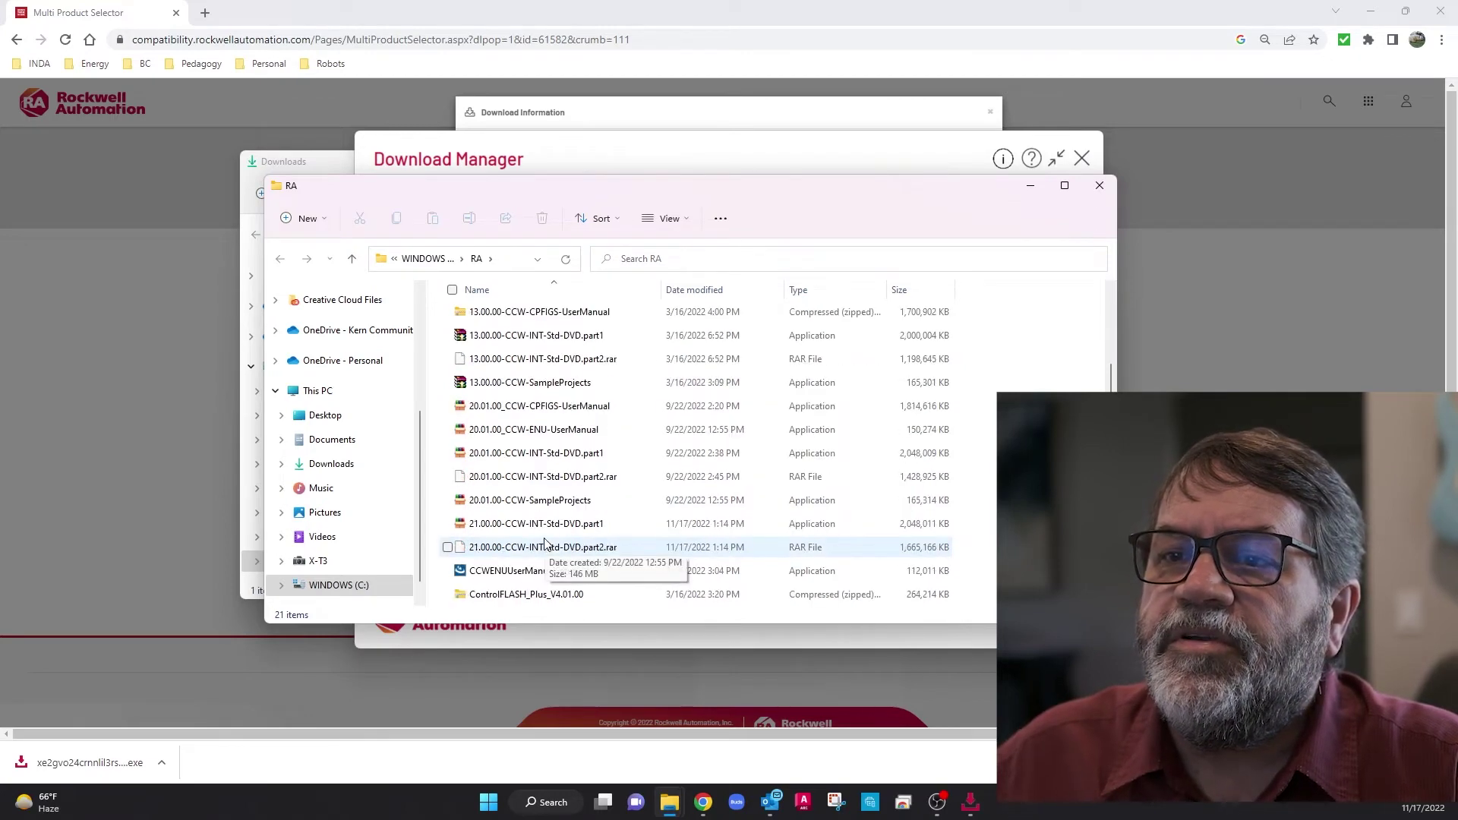
{"action": "scroll", "coordinate": [543, 531], "scroll_direction": "down", "scroll_amount": 1}
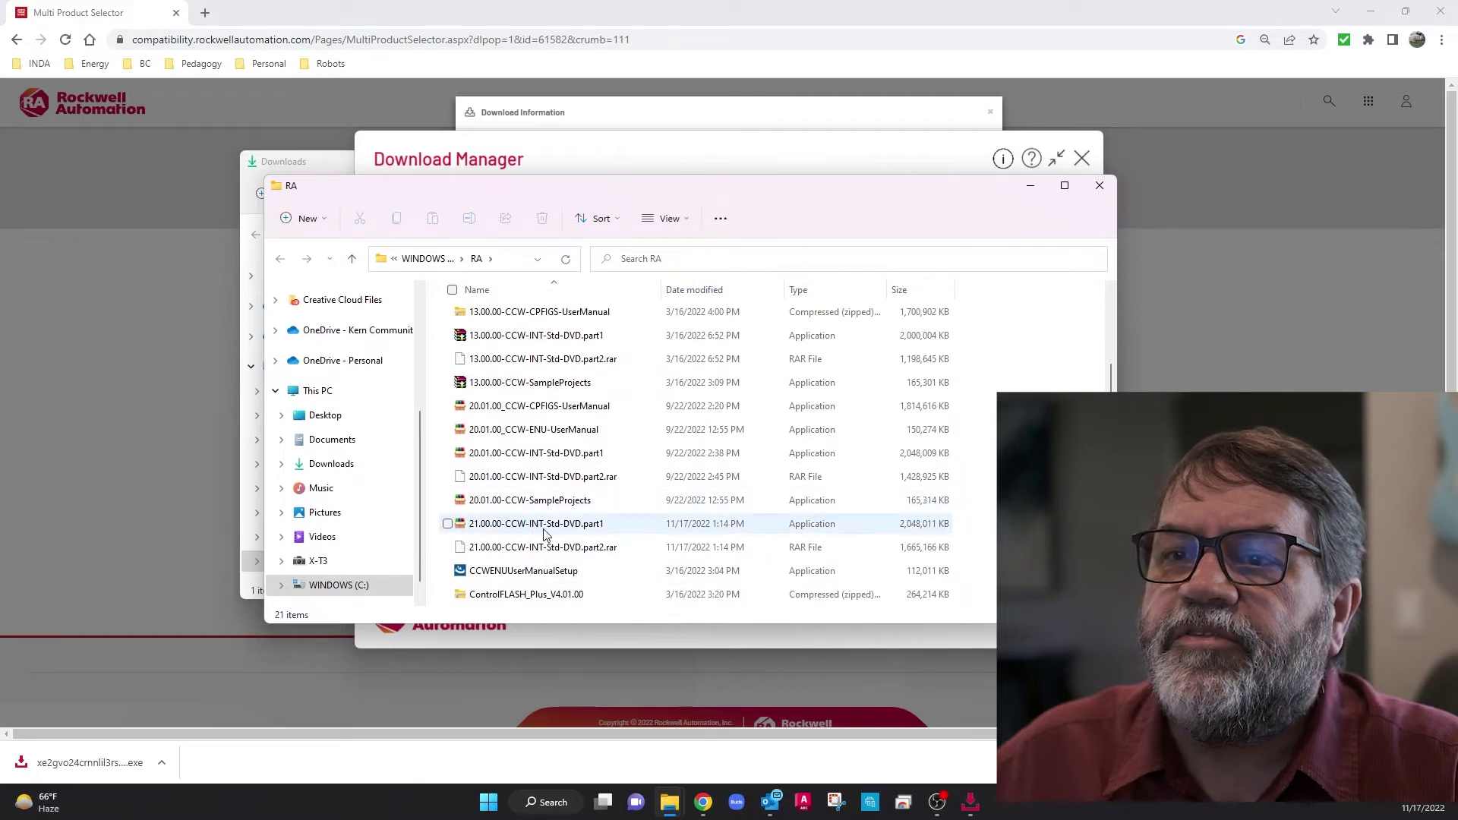
{"action": "scroll", "coordinate": [531, 512], "scroll_direction": "down", "scroll_amount": 1}
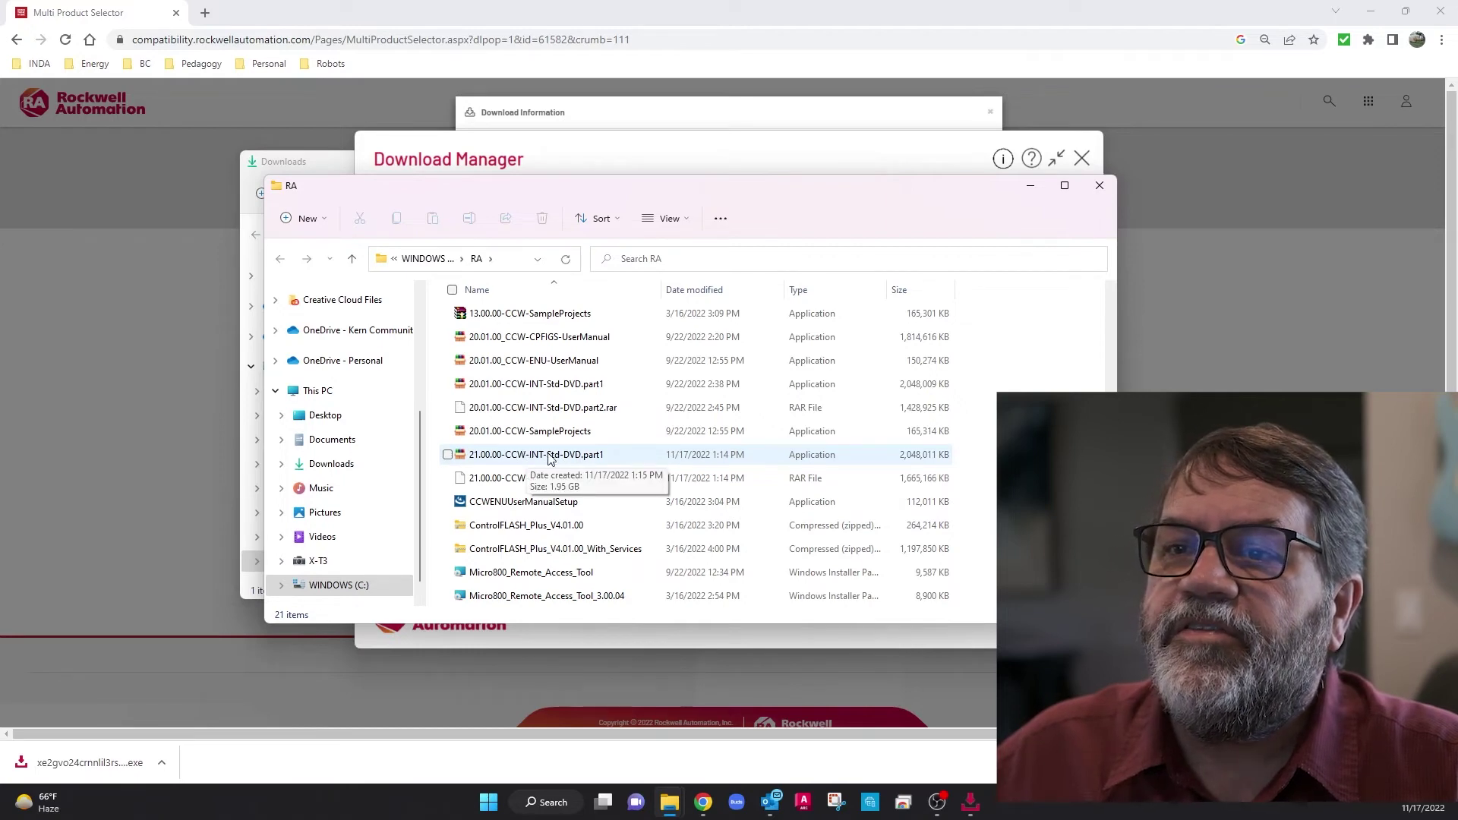
{"action": "scroll", "coordinate": [543, 444], "scroll_direction": "up", "scroll_amount": 2}
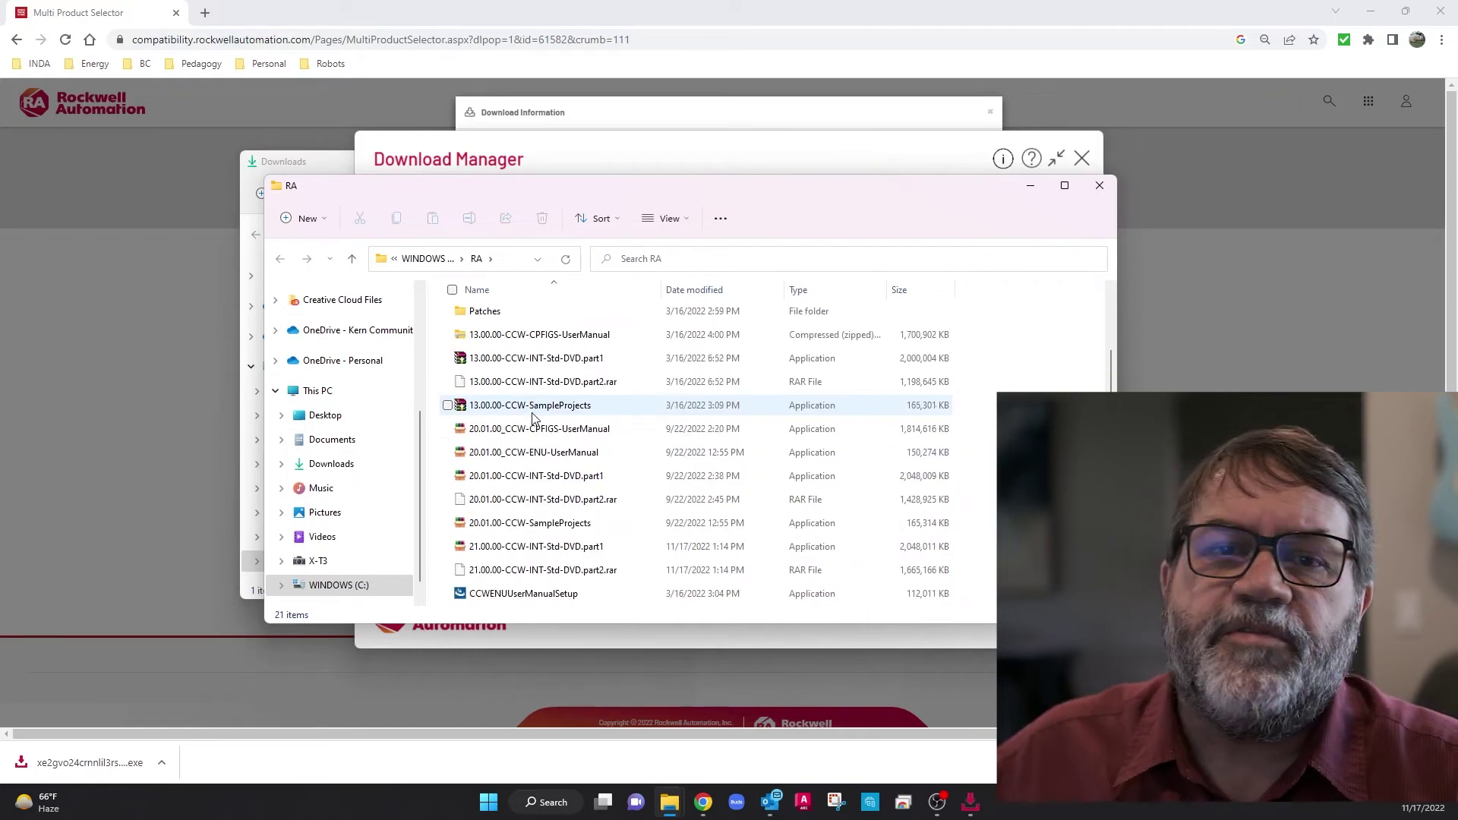
{"action": "scroll", "coordinate": [534, 417], "scroll_direction": "up", "scroll_amount": 1}
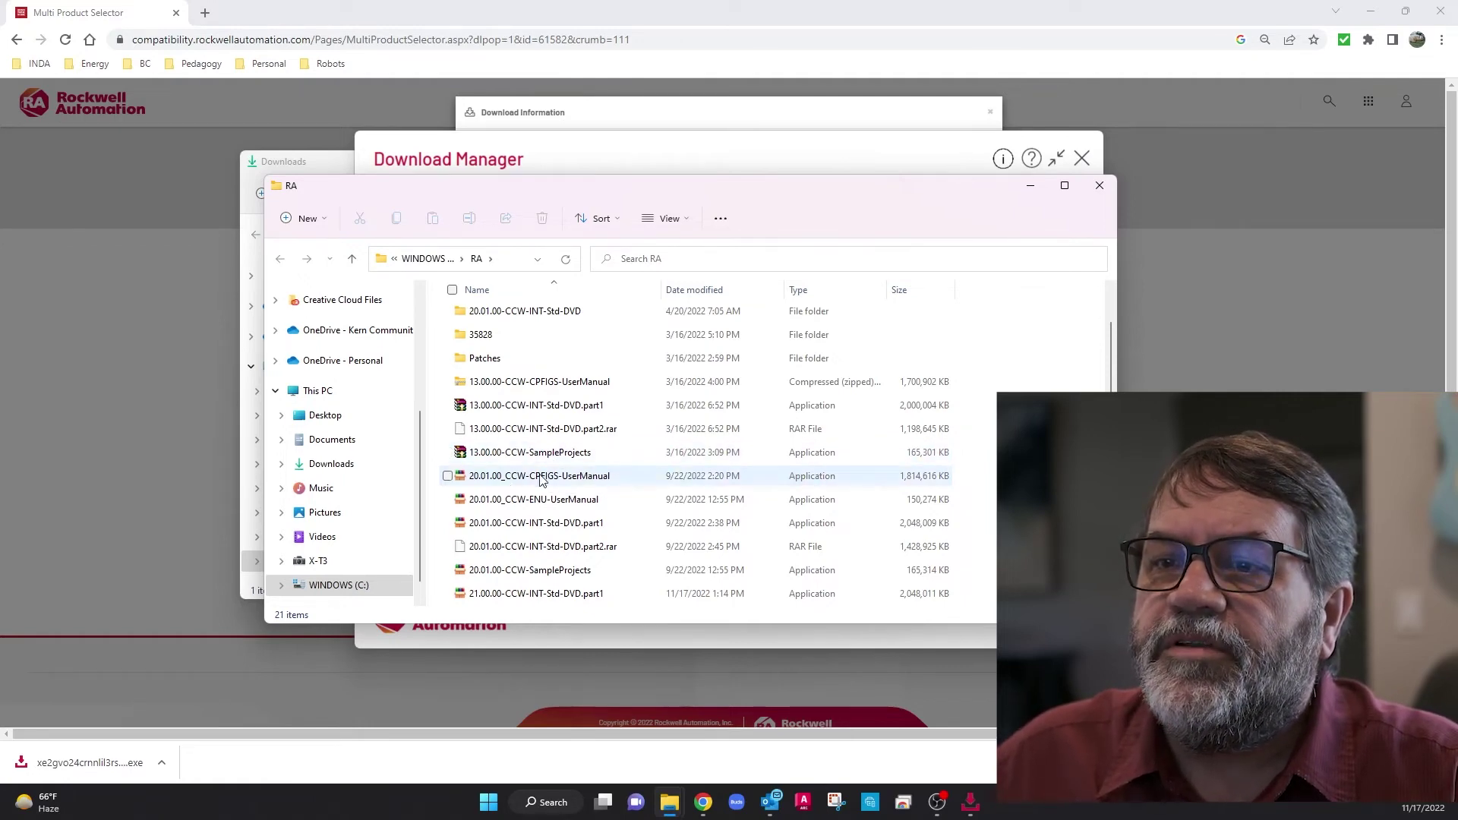
{"action": "scroll", "coordinate": [481, 553], "scroll_direction": "down", "scroll_amount": 2}
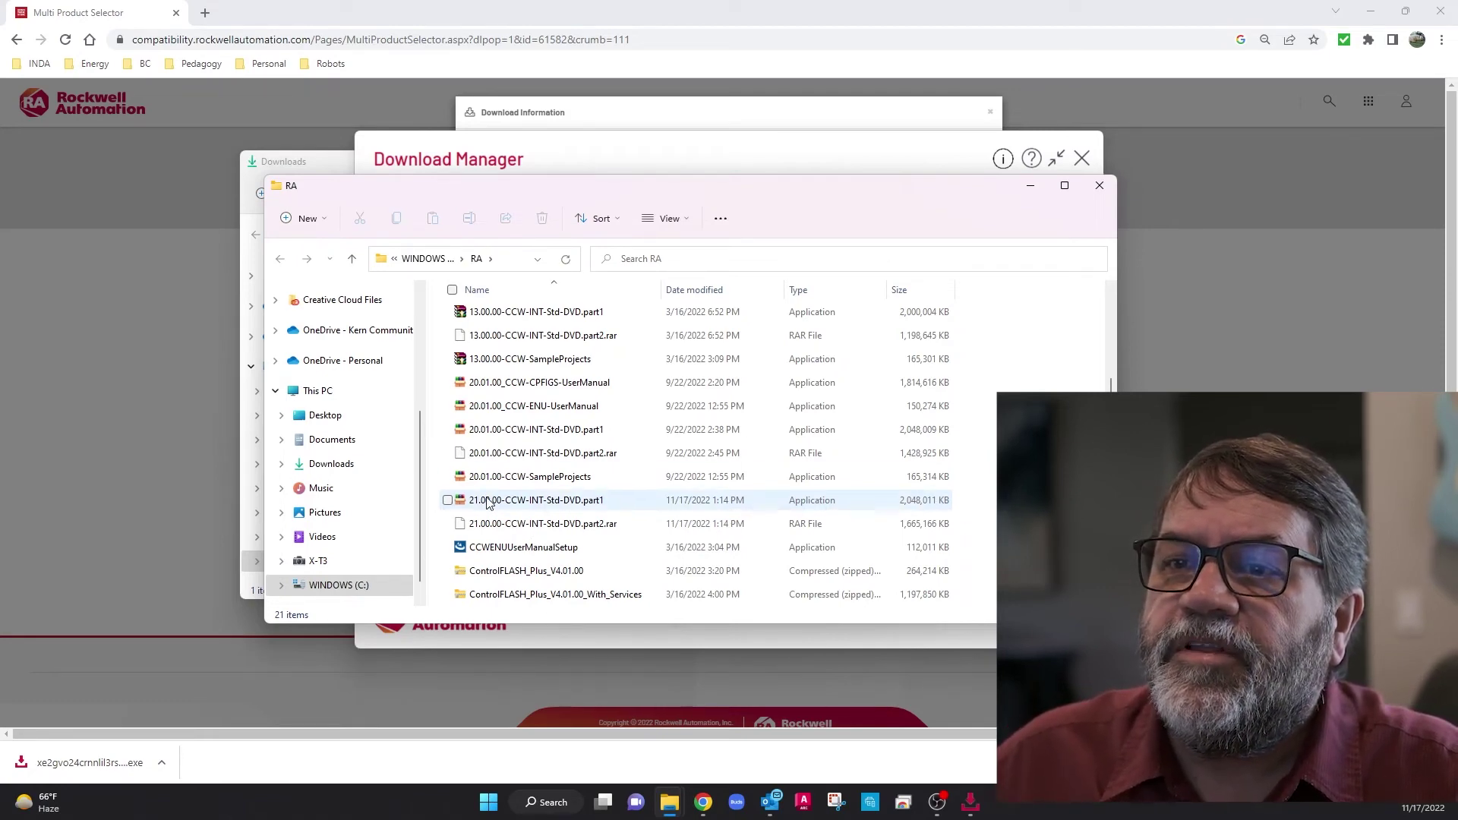
- Run 21.00.00-CCW-INT-Std-DVD.part1 and extract it to the default RA folder destination
{"action": "double_click", "coordinate": [484, 502]}
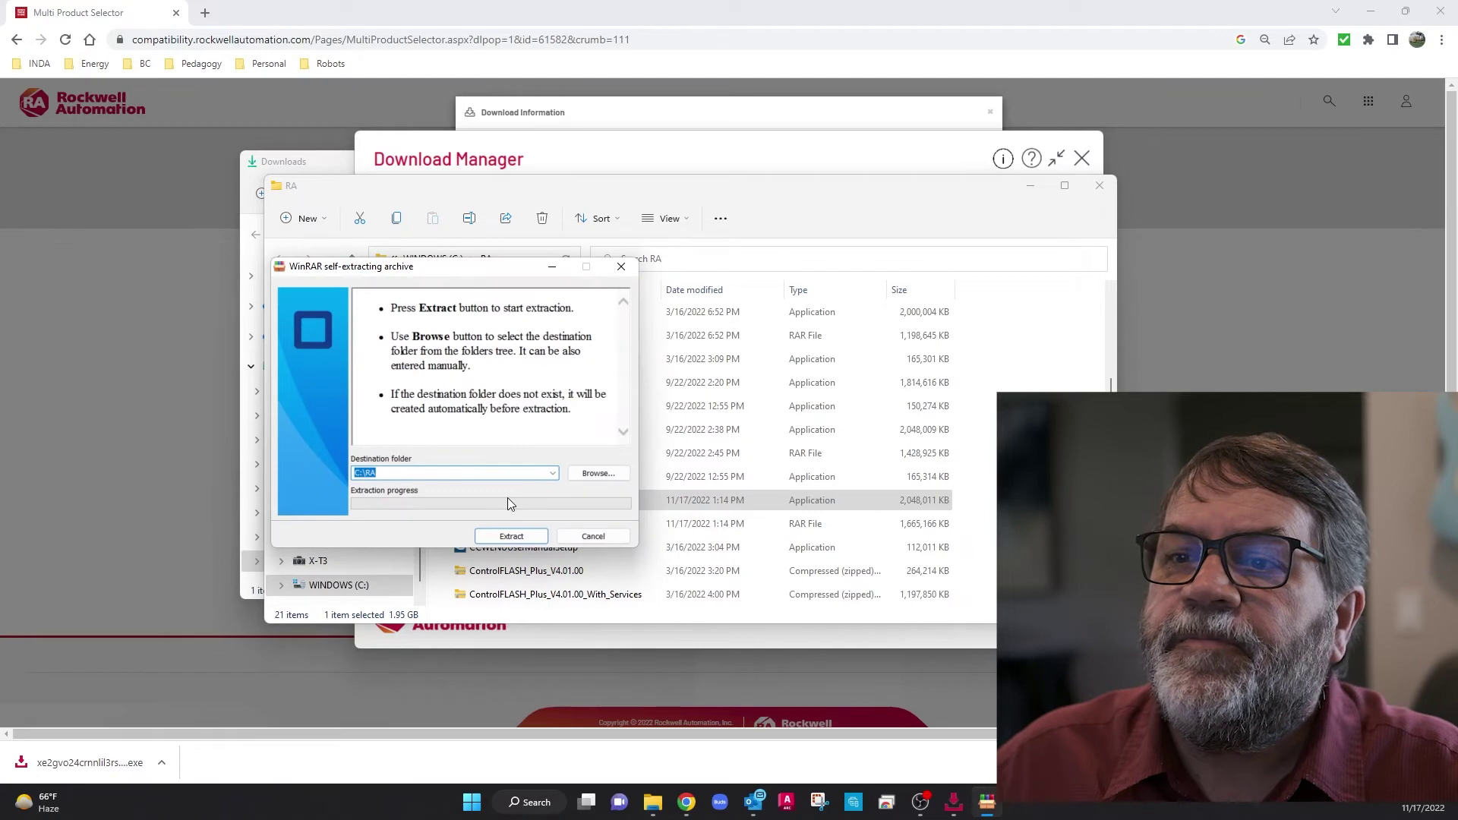
{"action": "left_click", "coordinate": [517, 539]}
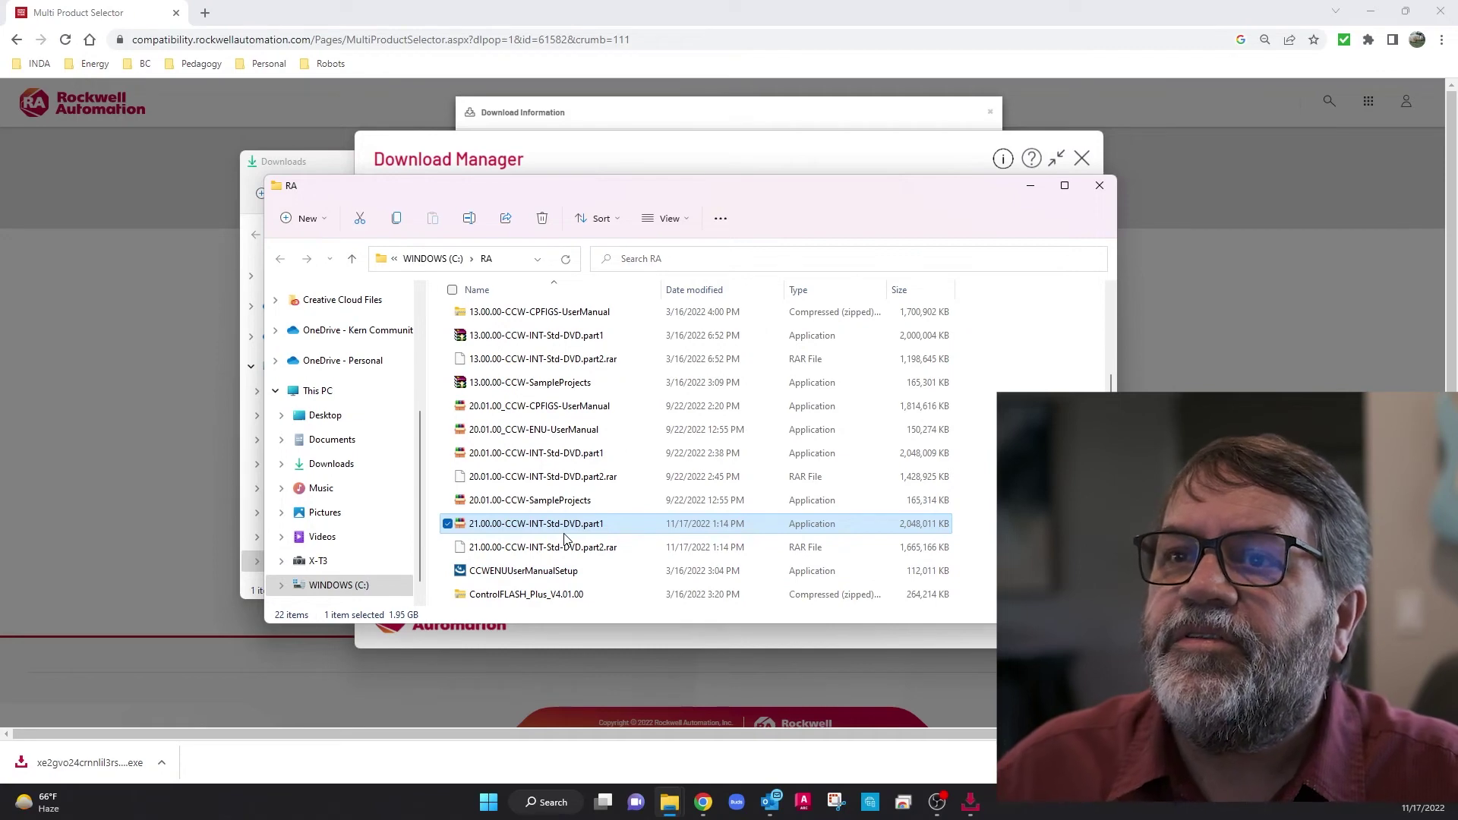
{"action": "scroll", "coordinate": [604, 516], "scroll_direction": "down", "scroll_amount": 1}
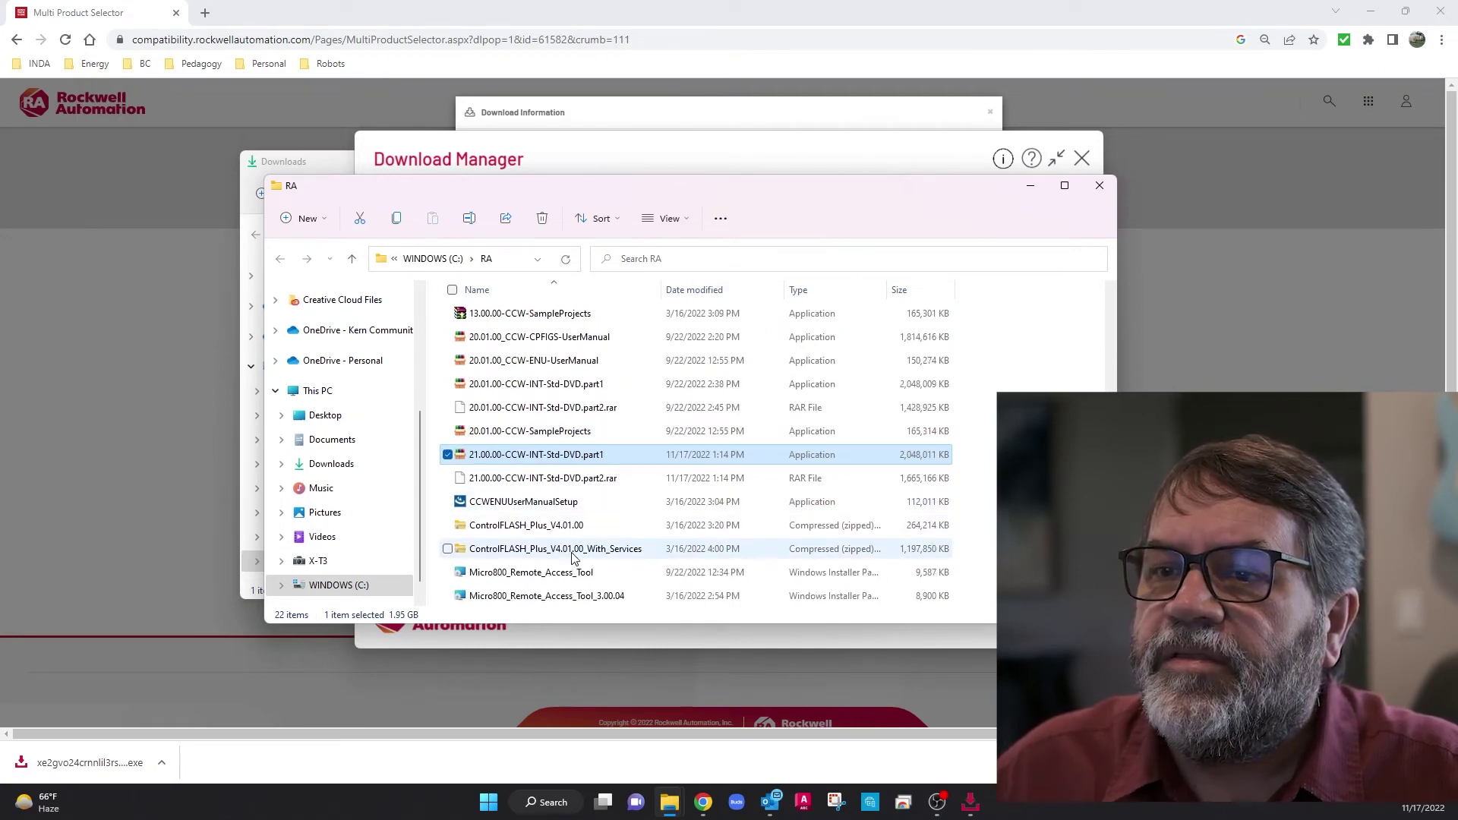
- Move the RA window aside, dismiss the download manager, and close the Downloads folder window
{"action": "scroll", "coordinate": [630, 577], "scroll_direction": "up", "scroll_amount": 1}
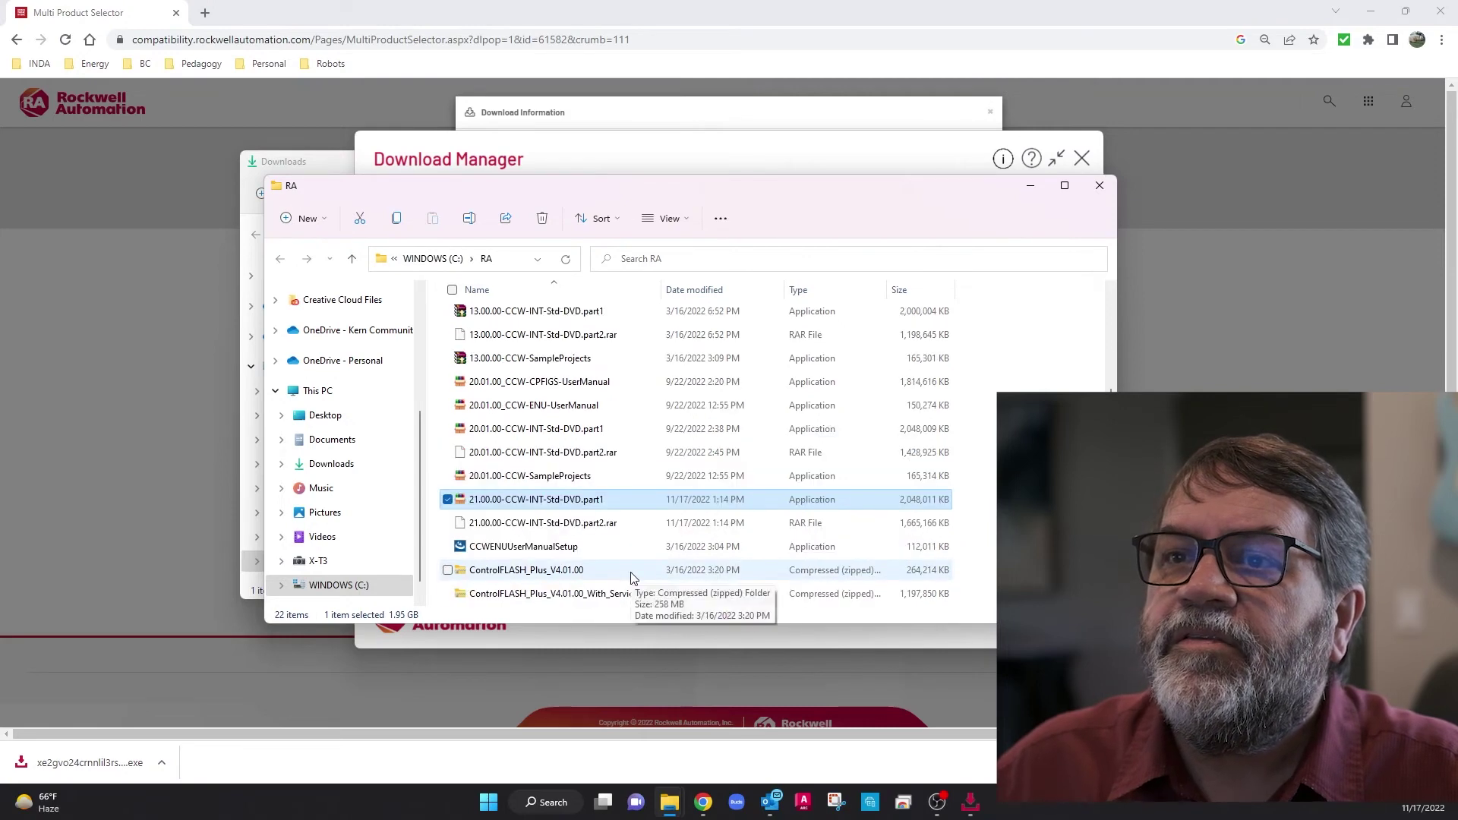
{"action": "scroll", "coordinate": [632, 573], "scroll_direction": "up", "scroll_amount": 2}
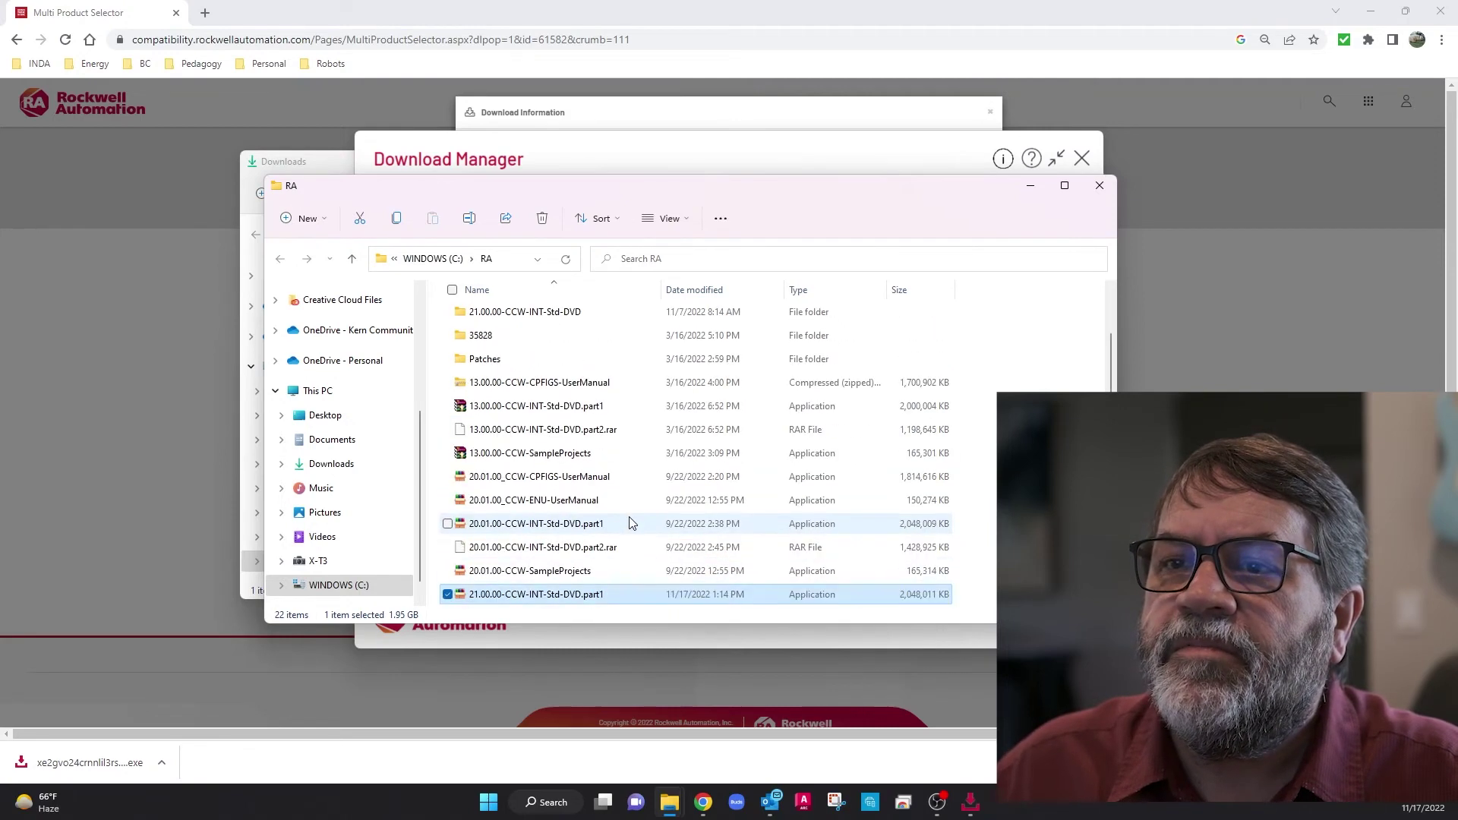
{"action": "scroll", "coordinate": [630, 523], "scroll_direction": "down", "scroll_amount": 3}
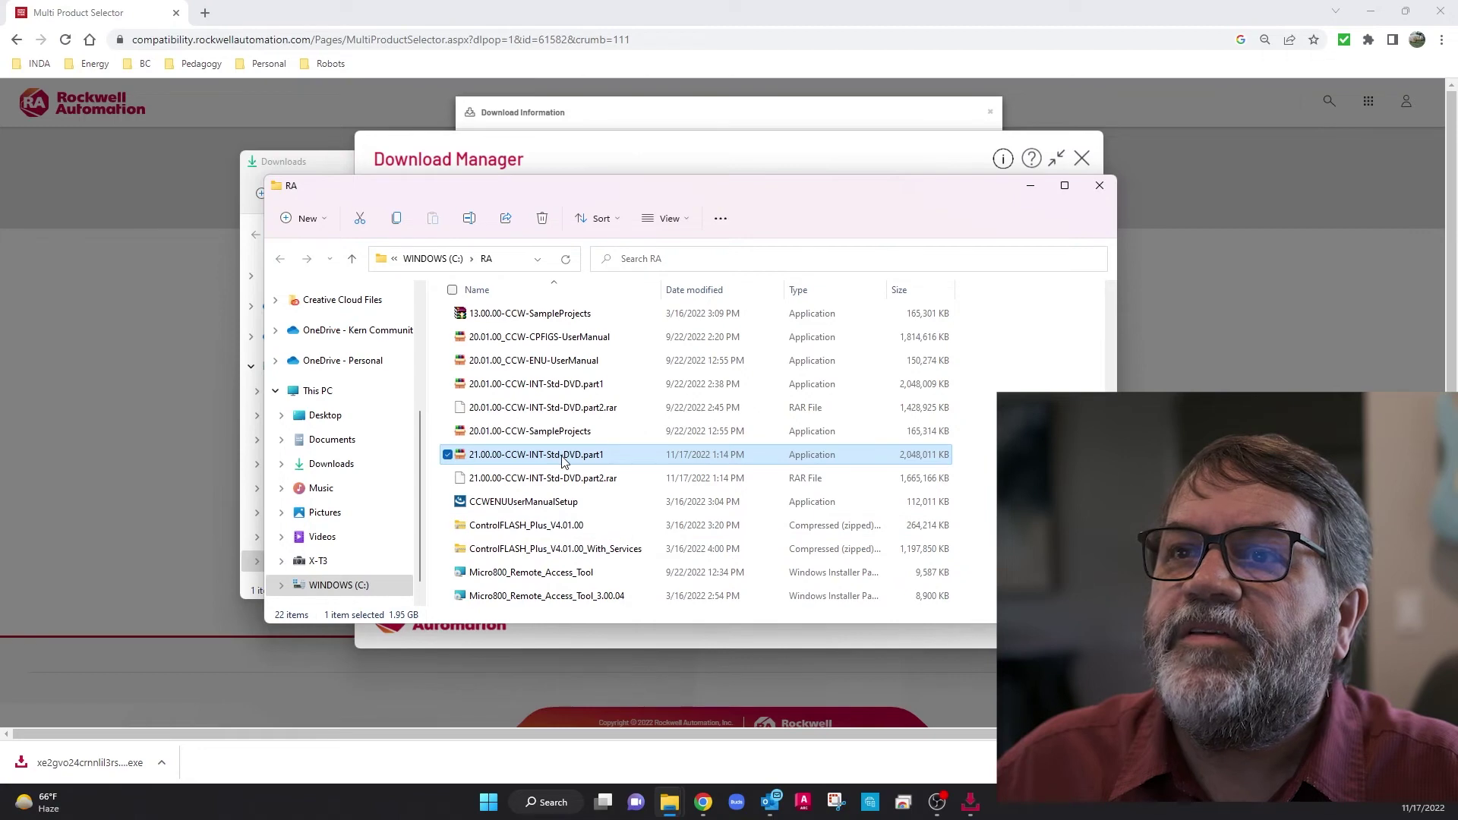
{"action": "left_click_drag", "start_coordinate": [688, 202], "coordinate": [887, 354]}
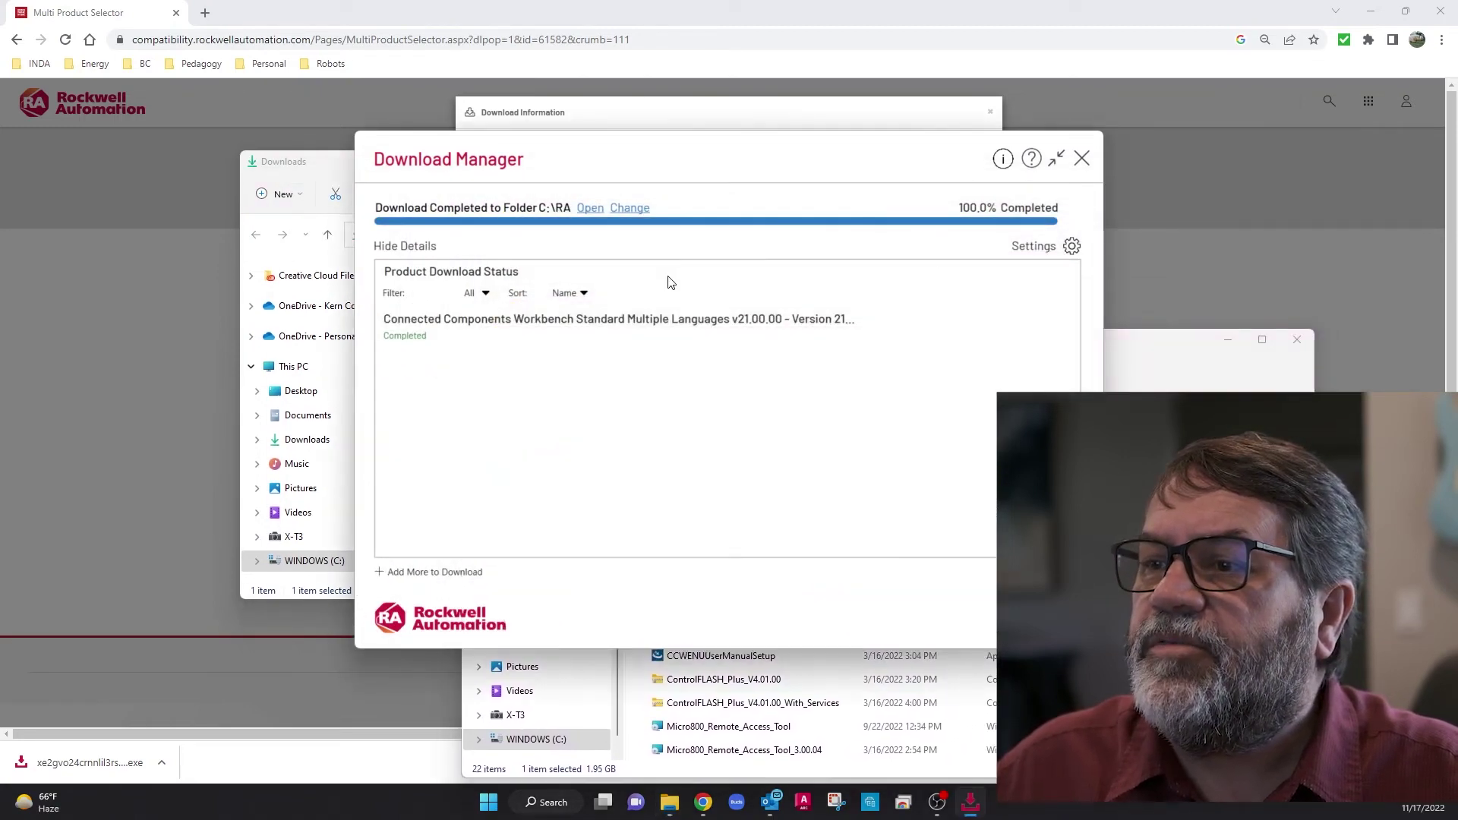
{"action": "left_click", "coordinate": [742, 329]}
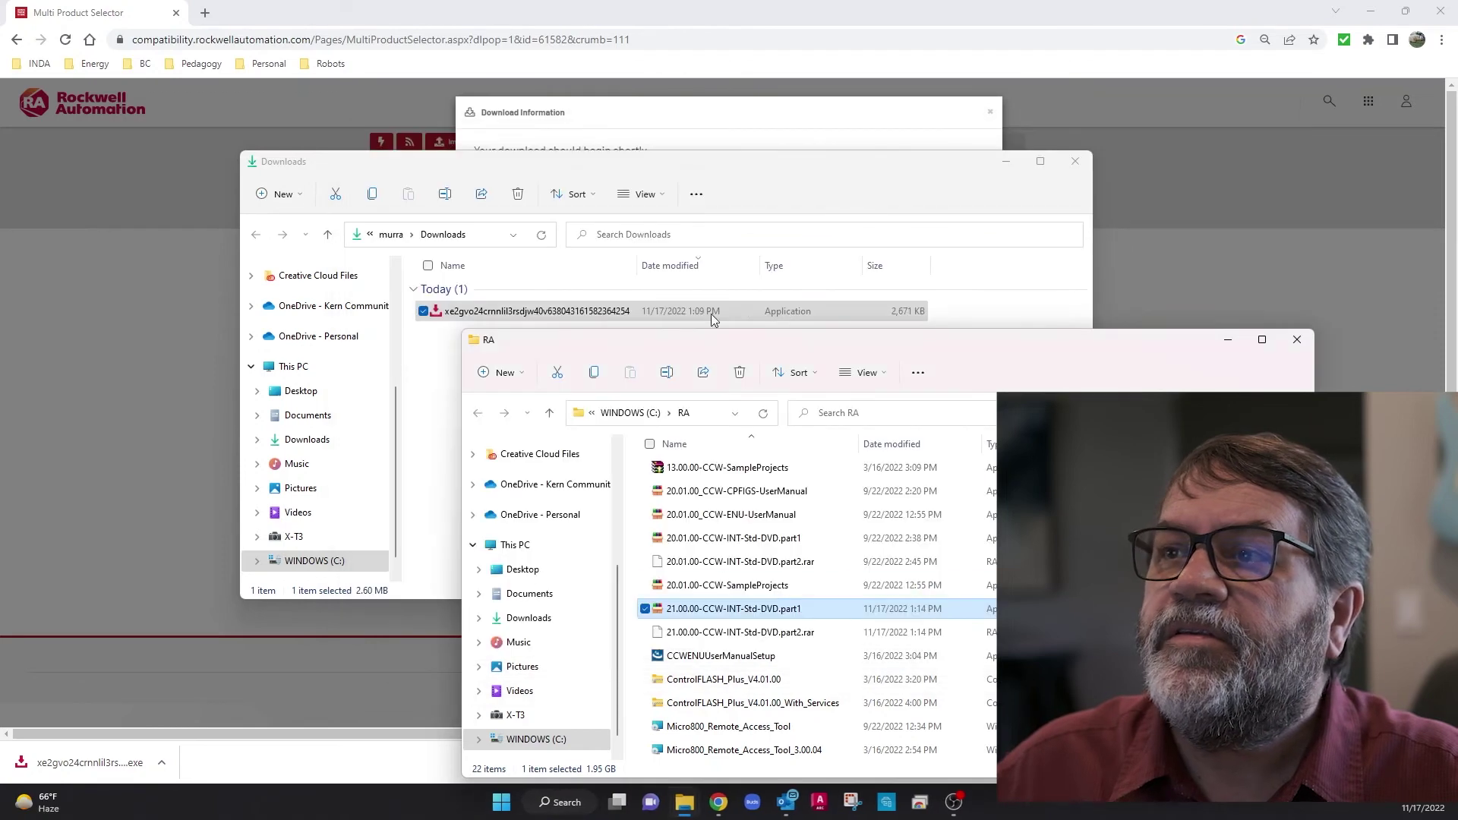
{"action": "left_click", "coordinate": [1073, 163]}
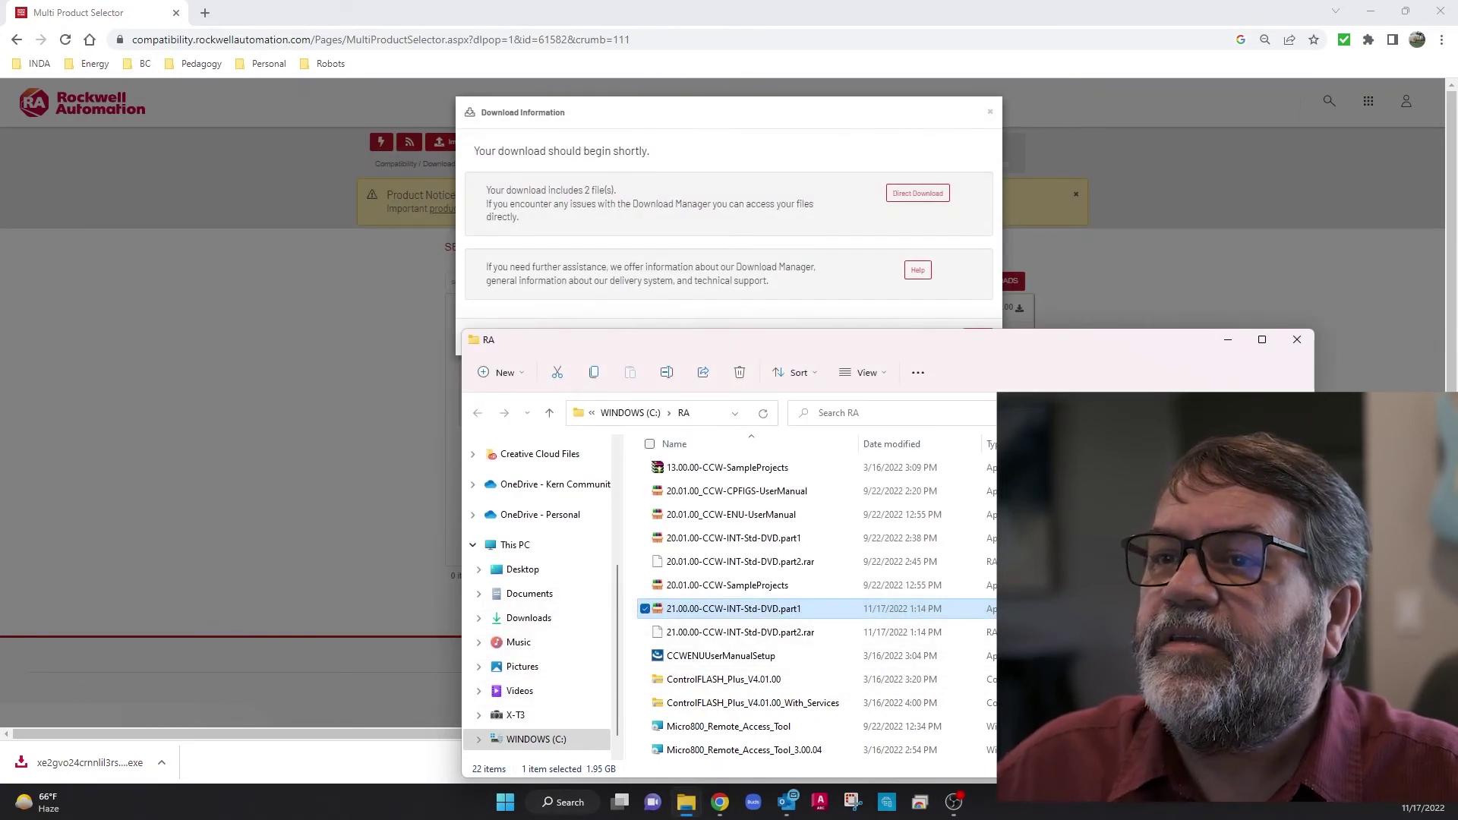
- Bring the RA window back into view and run the 21.00.00 part1 archive again
{"action": "left_click_drag", "start_coordinate": [878, 343], "coordinate": [633, 137]}
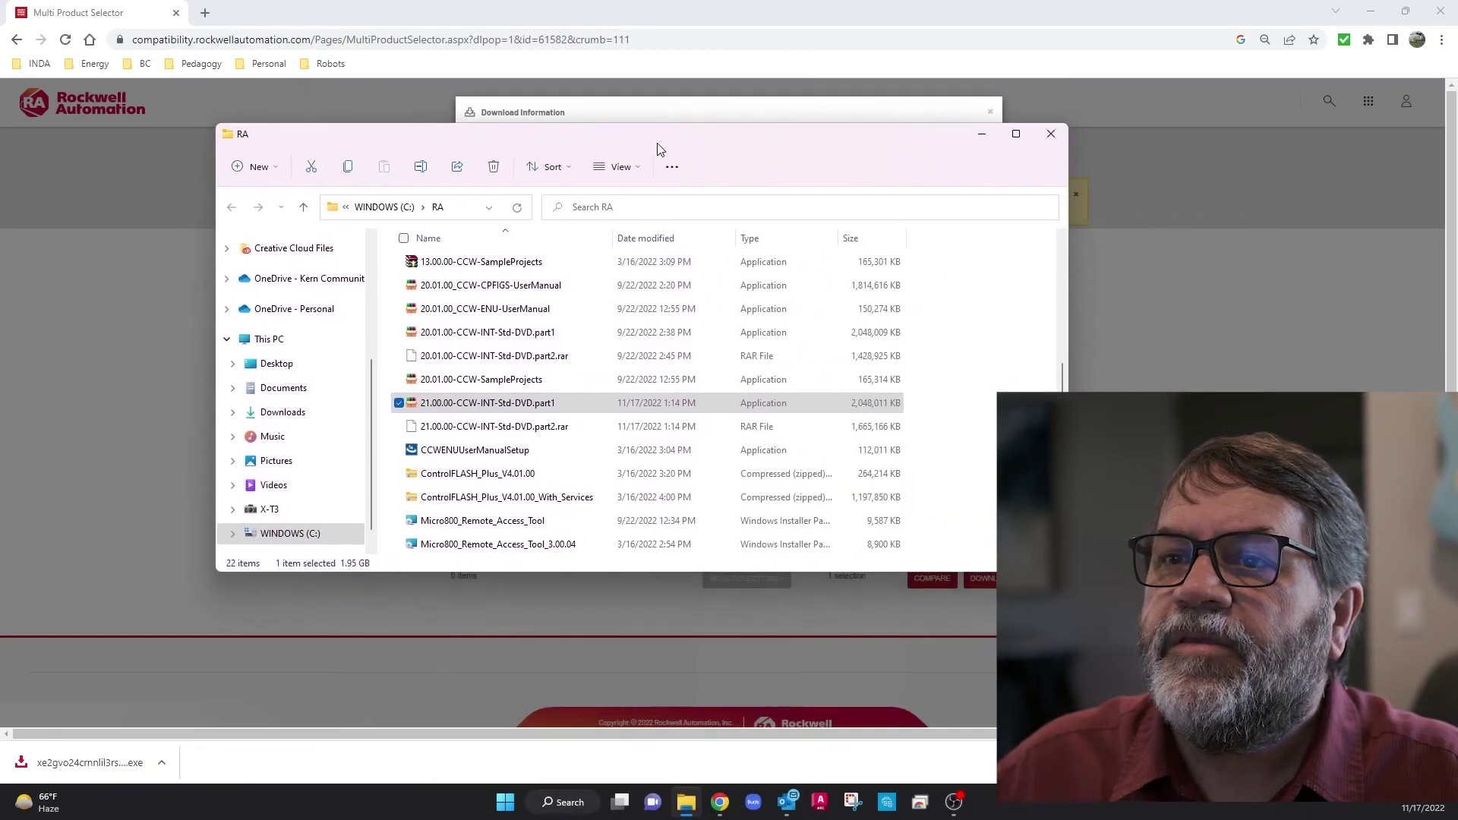
{"action": "double_click", "coordinate": [413, 402]}
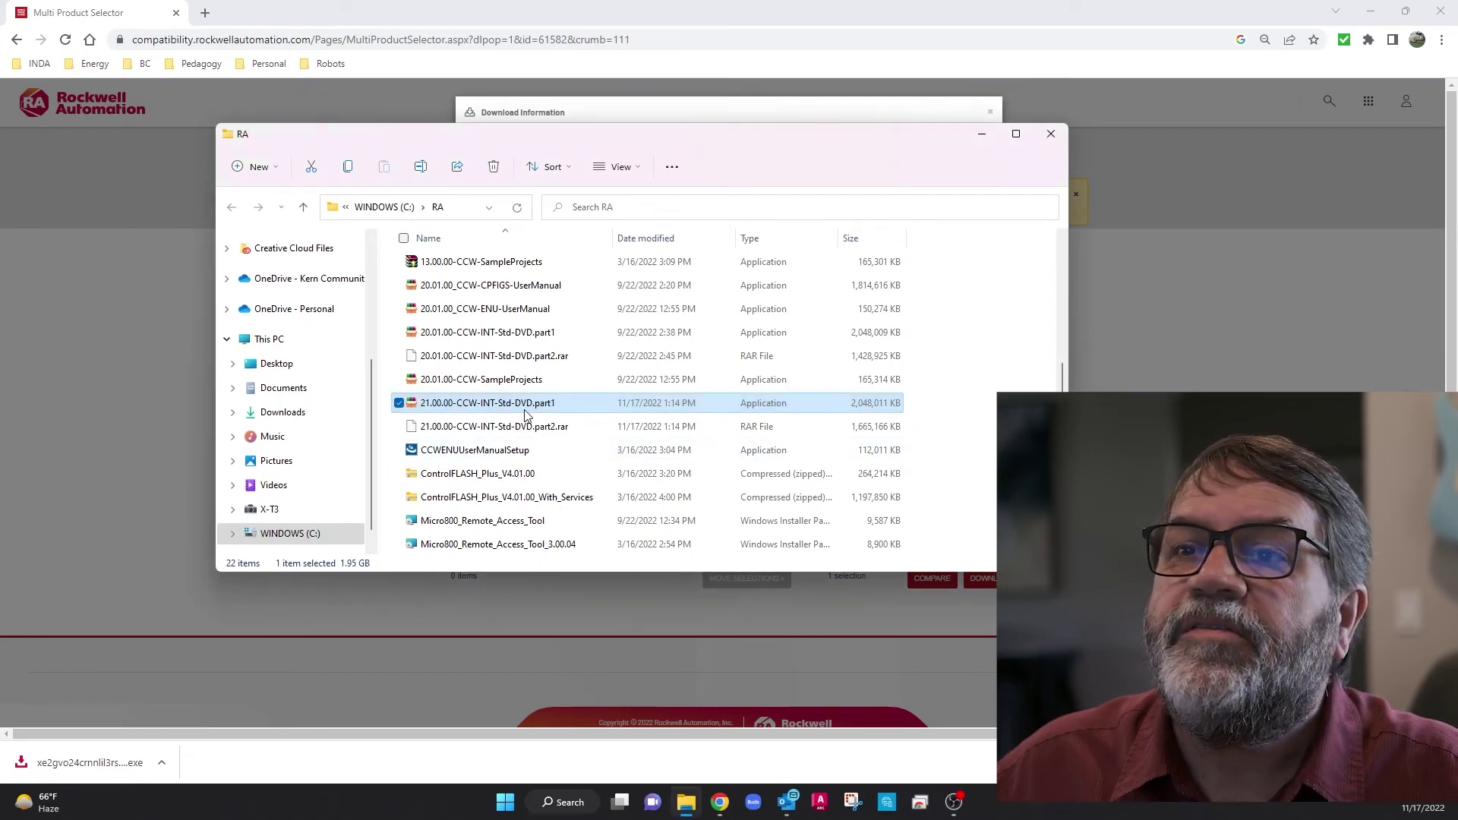
{"action": "scroll", "coordinate": [527, 414], "scroll_direction": "up", "scroll_amount": 3}
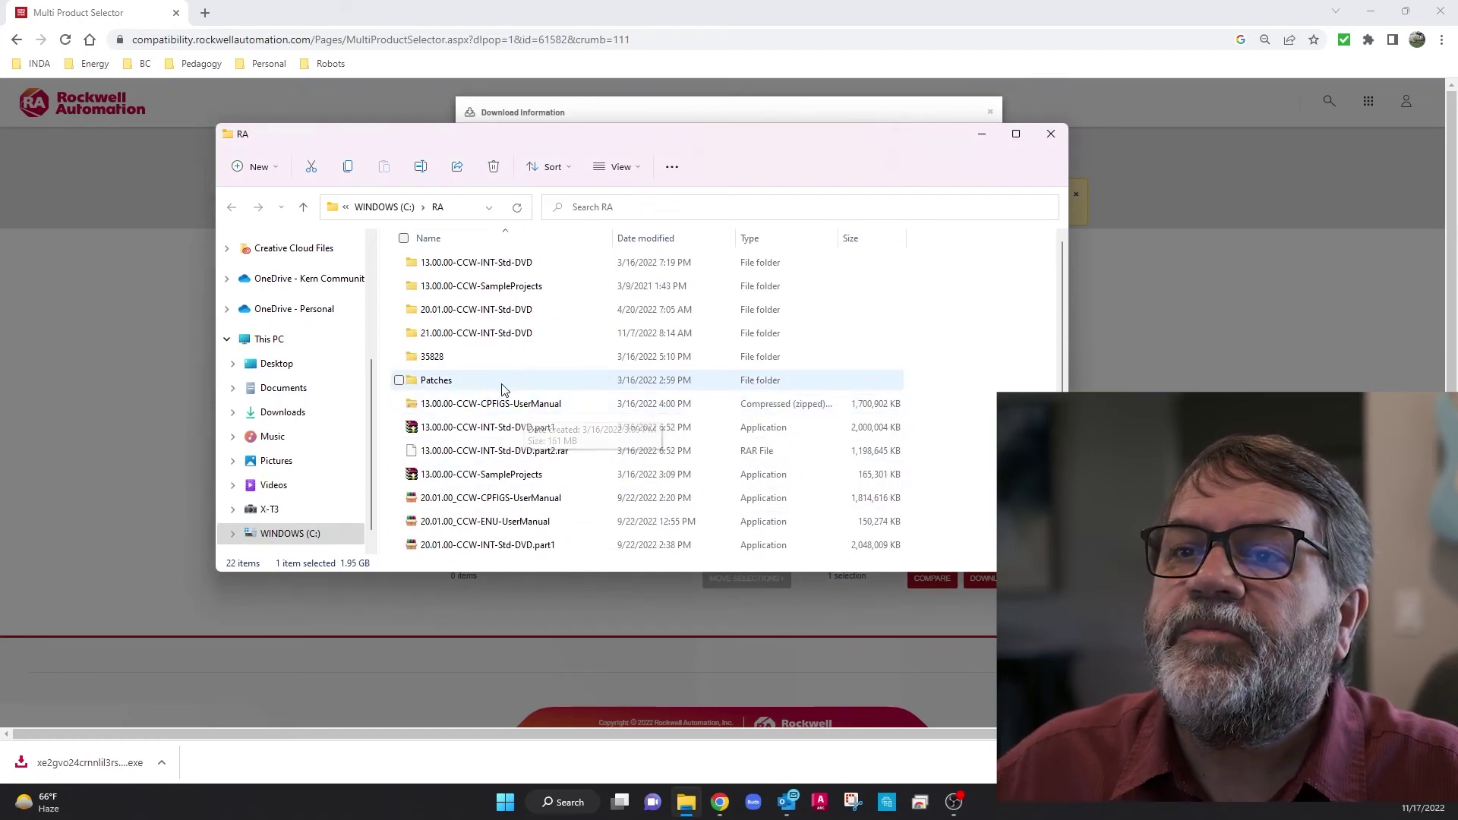
- Open the extracted 21.00.00-CCW-INT-Std-DVD folder and launch its Setup application
{"action": "left_click", "coordinate": [451, 334]}
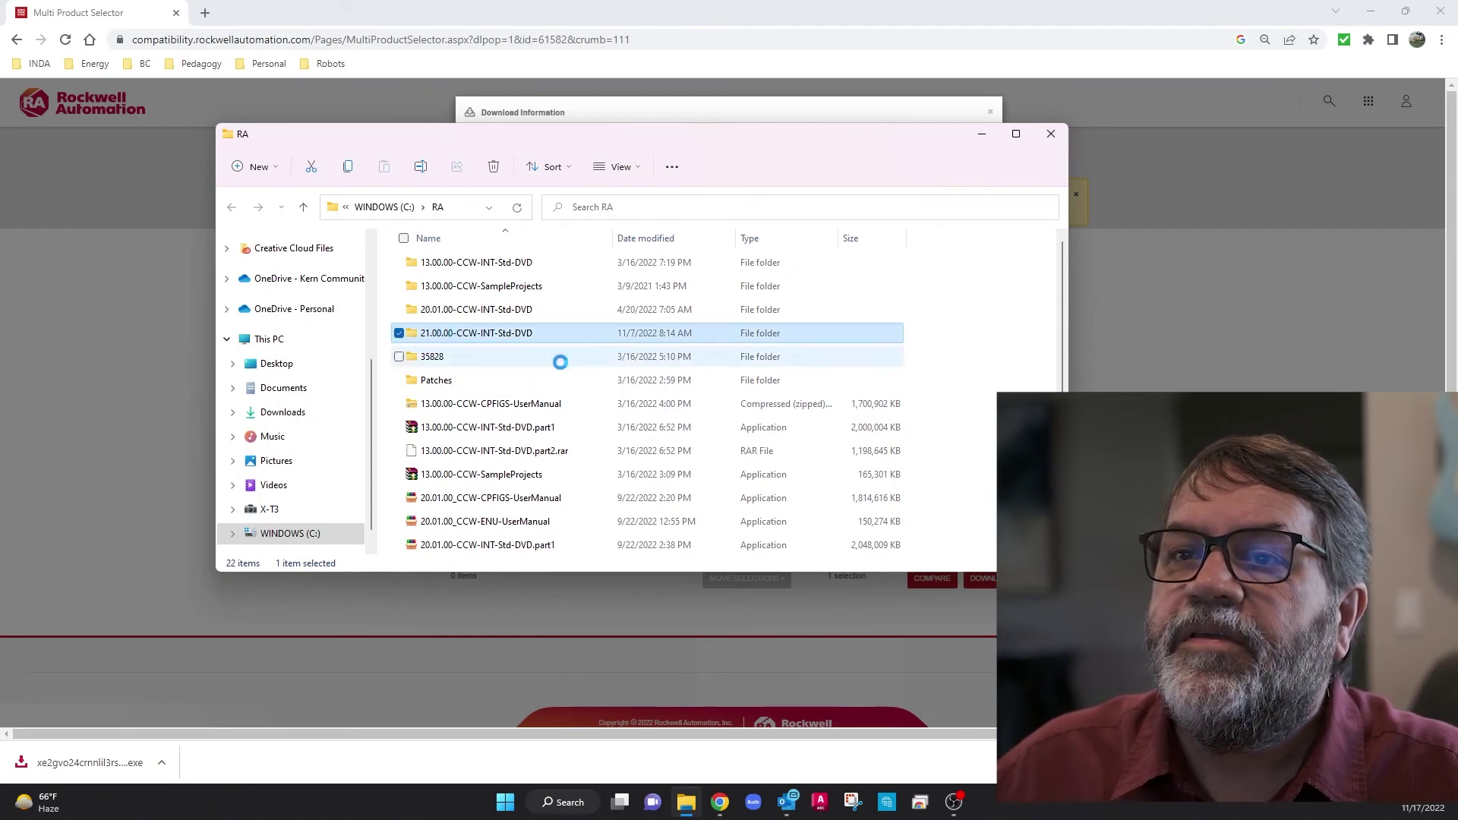
{"action": "scroll", "coordinate": [536, 427], "scroll_direction": "down", "scroll_amount": 3}
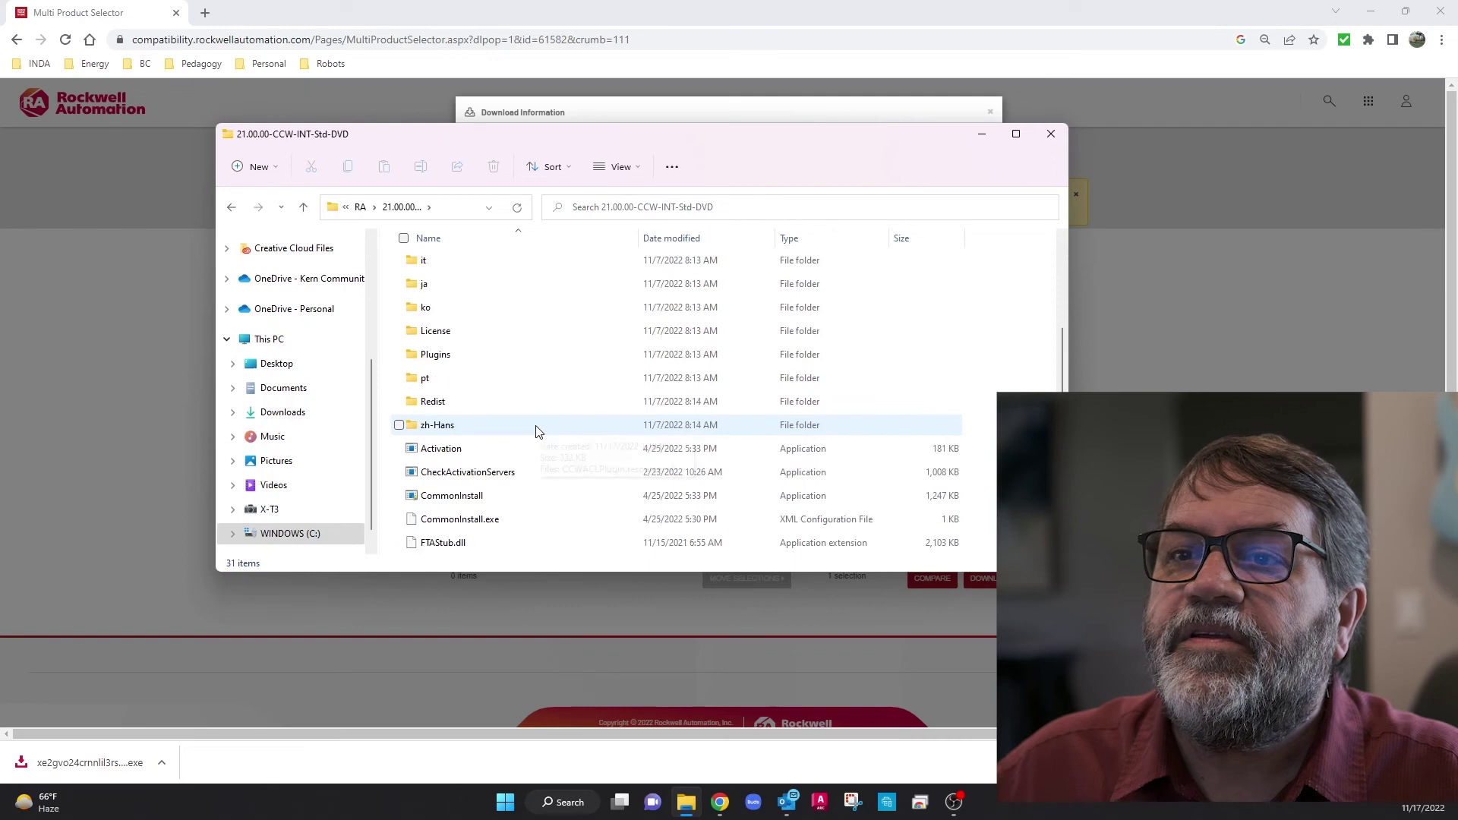
{"action": "scroll", "coordinate": [537, 431], "scroll_direction": "down", "scroll_amount": 3}
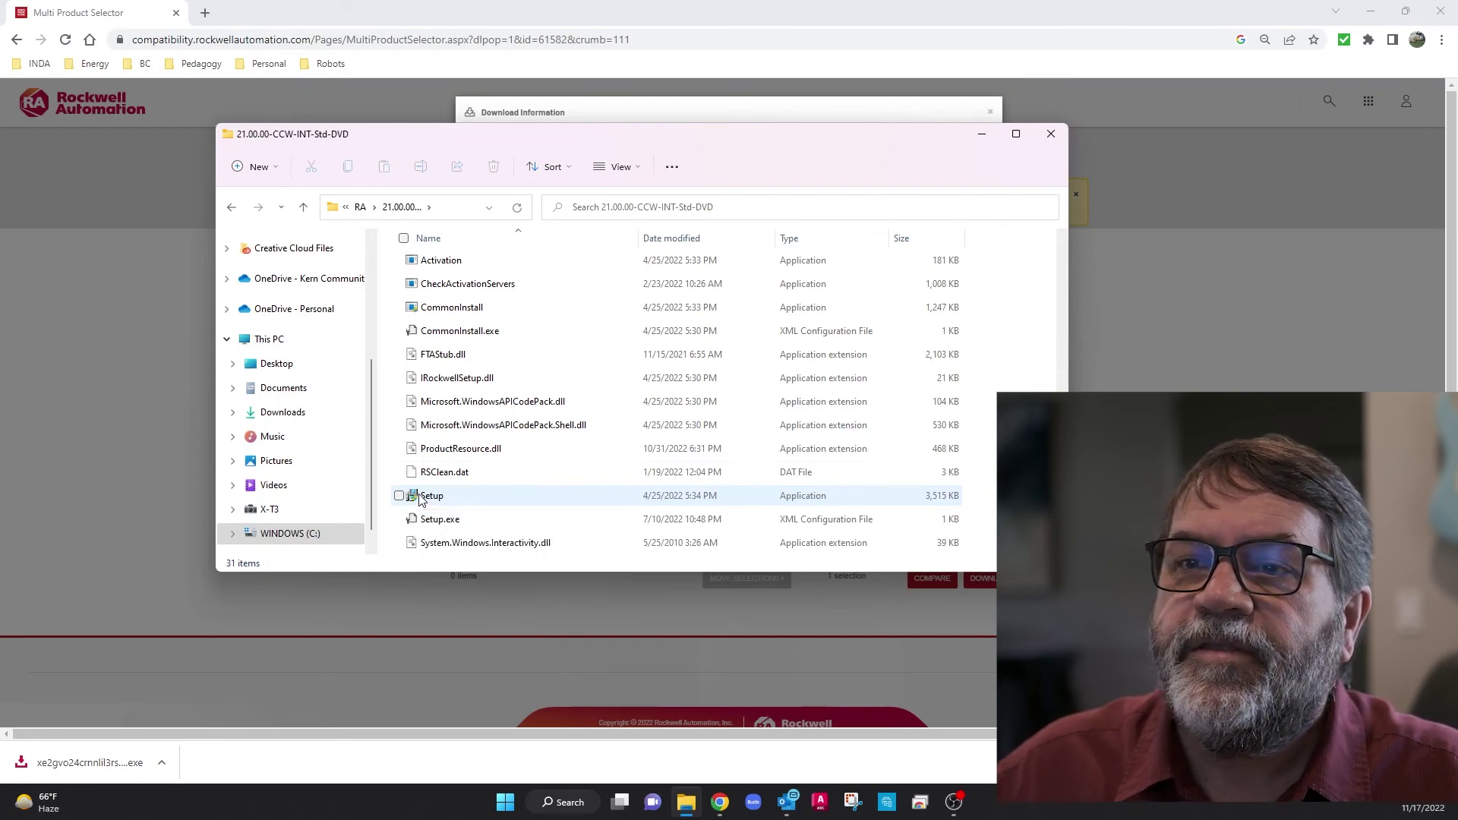
{"action": "double_click", "coordinate": [419, 498]}
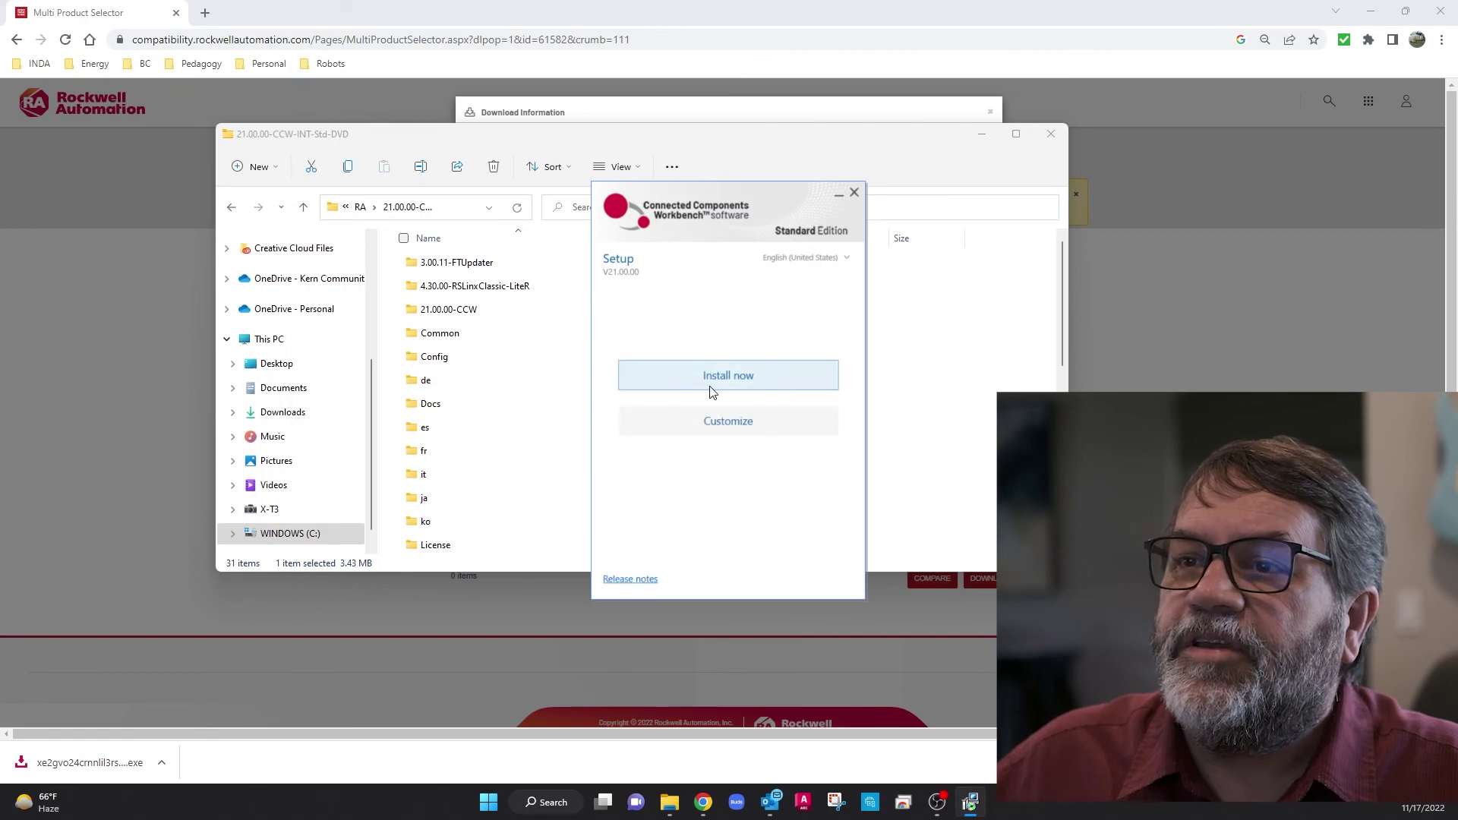
- Choose Install now to begin the default Connected Components Workbench V21.00.00 installation
{"action": "left_click", "coordinate": [739, 377]}
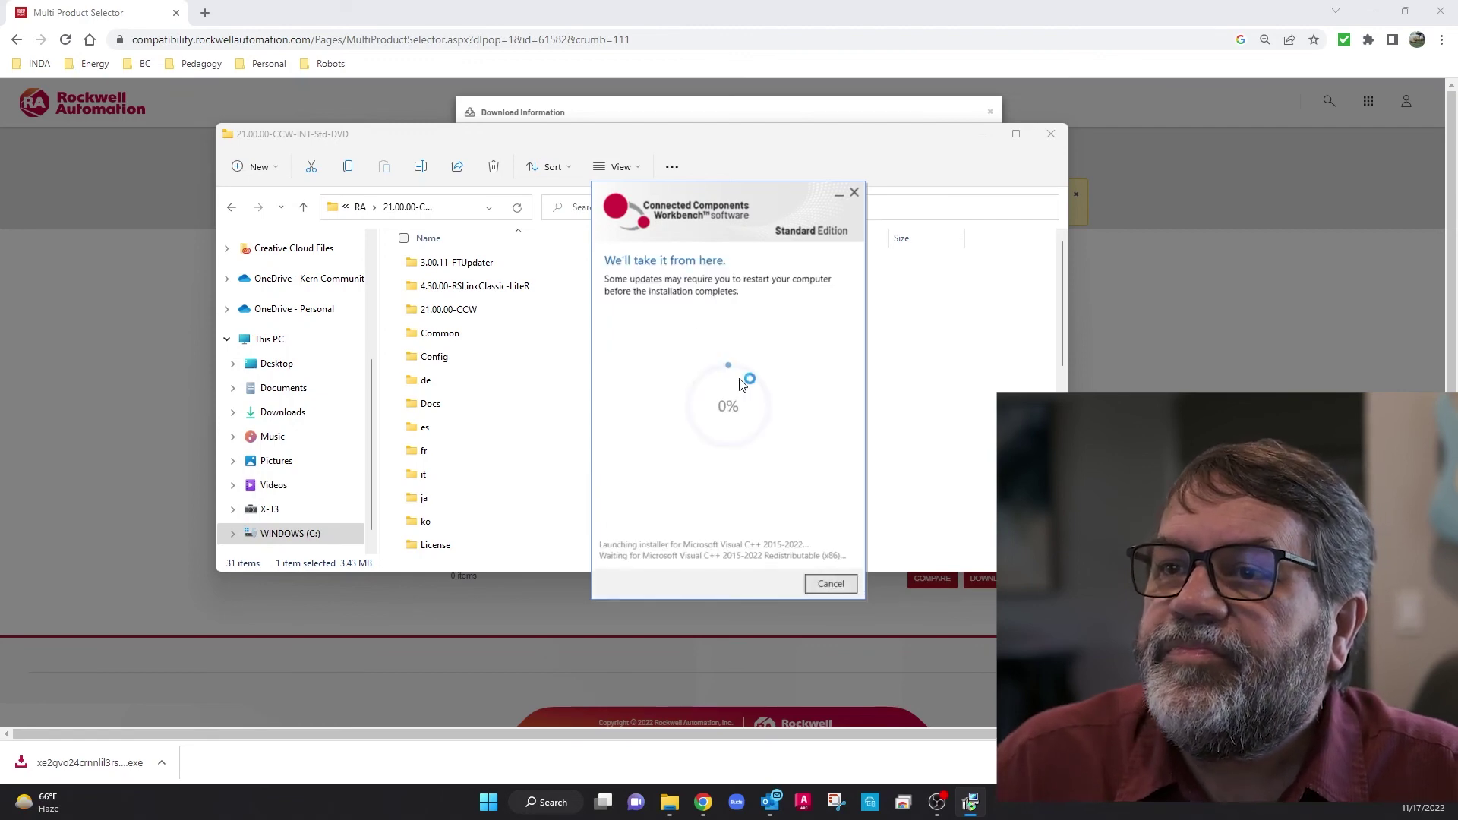